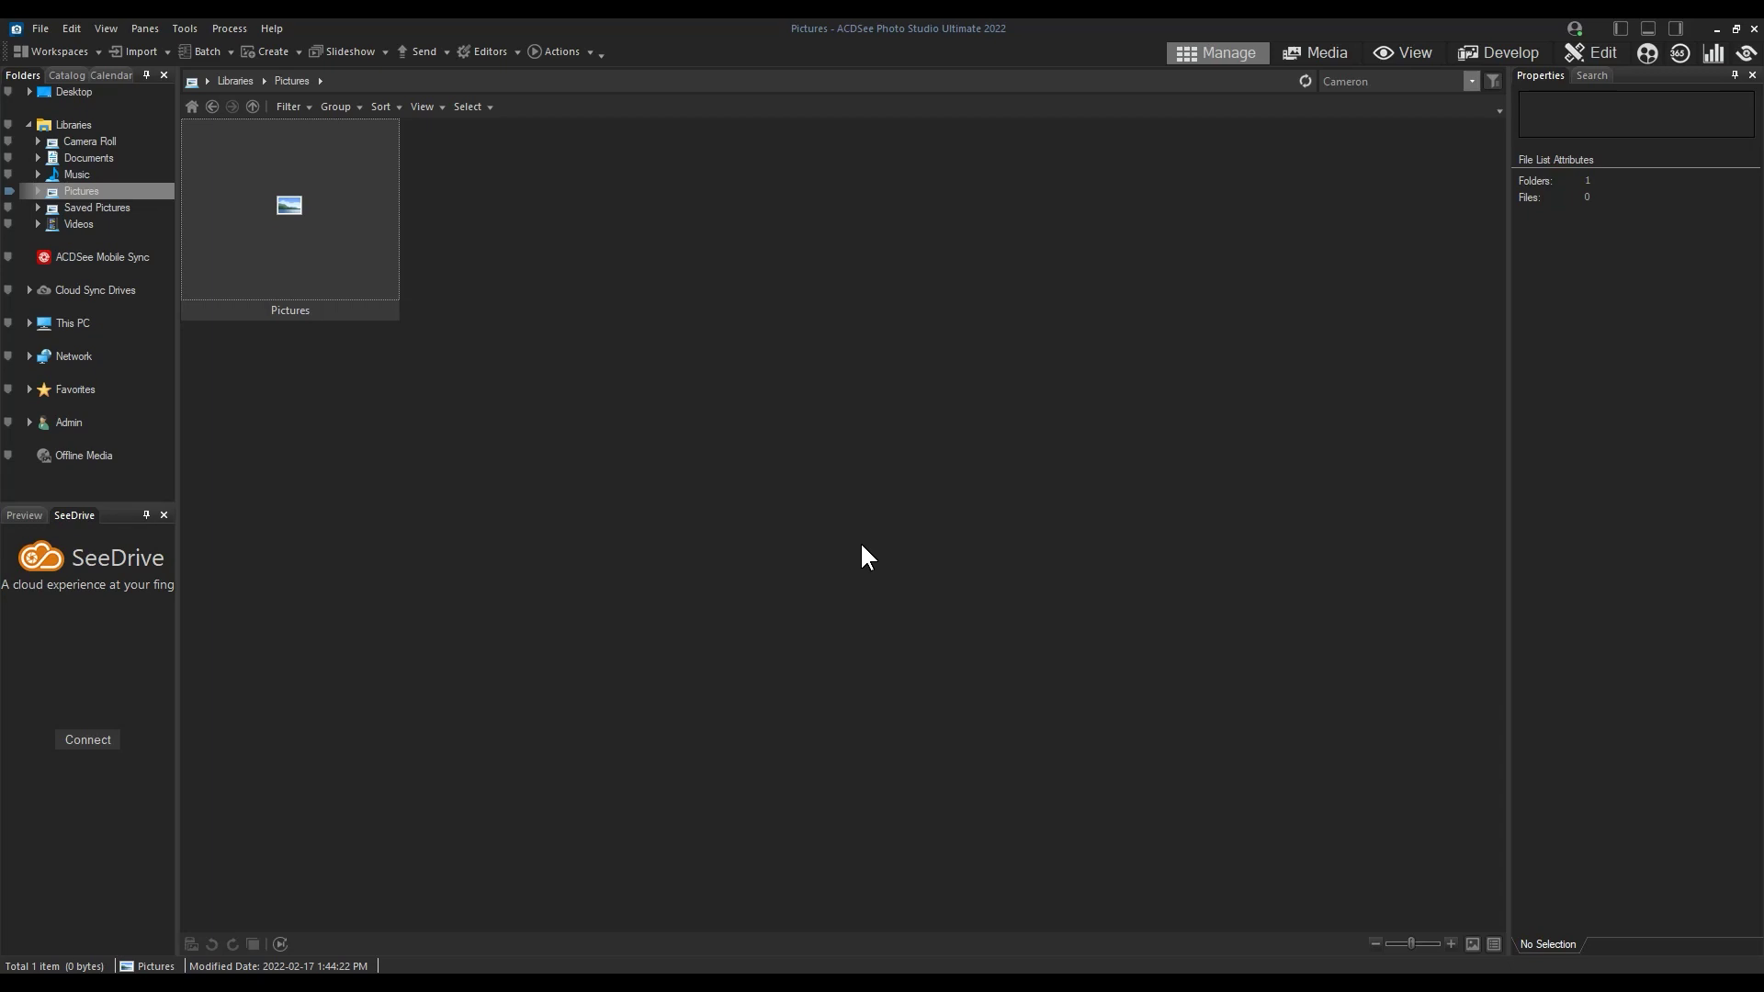
Expand Desktop in the Folders pane and select the PHOTOS (G:) drive to browse it
click(30, 92)
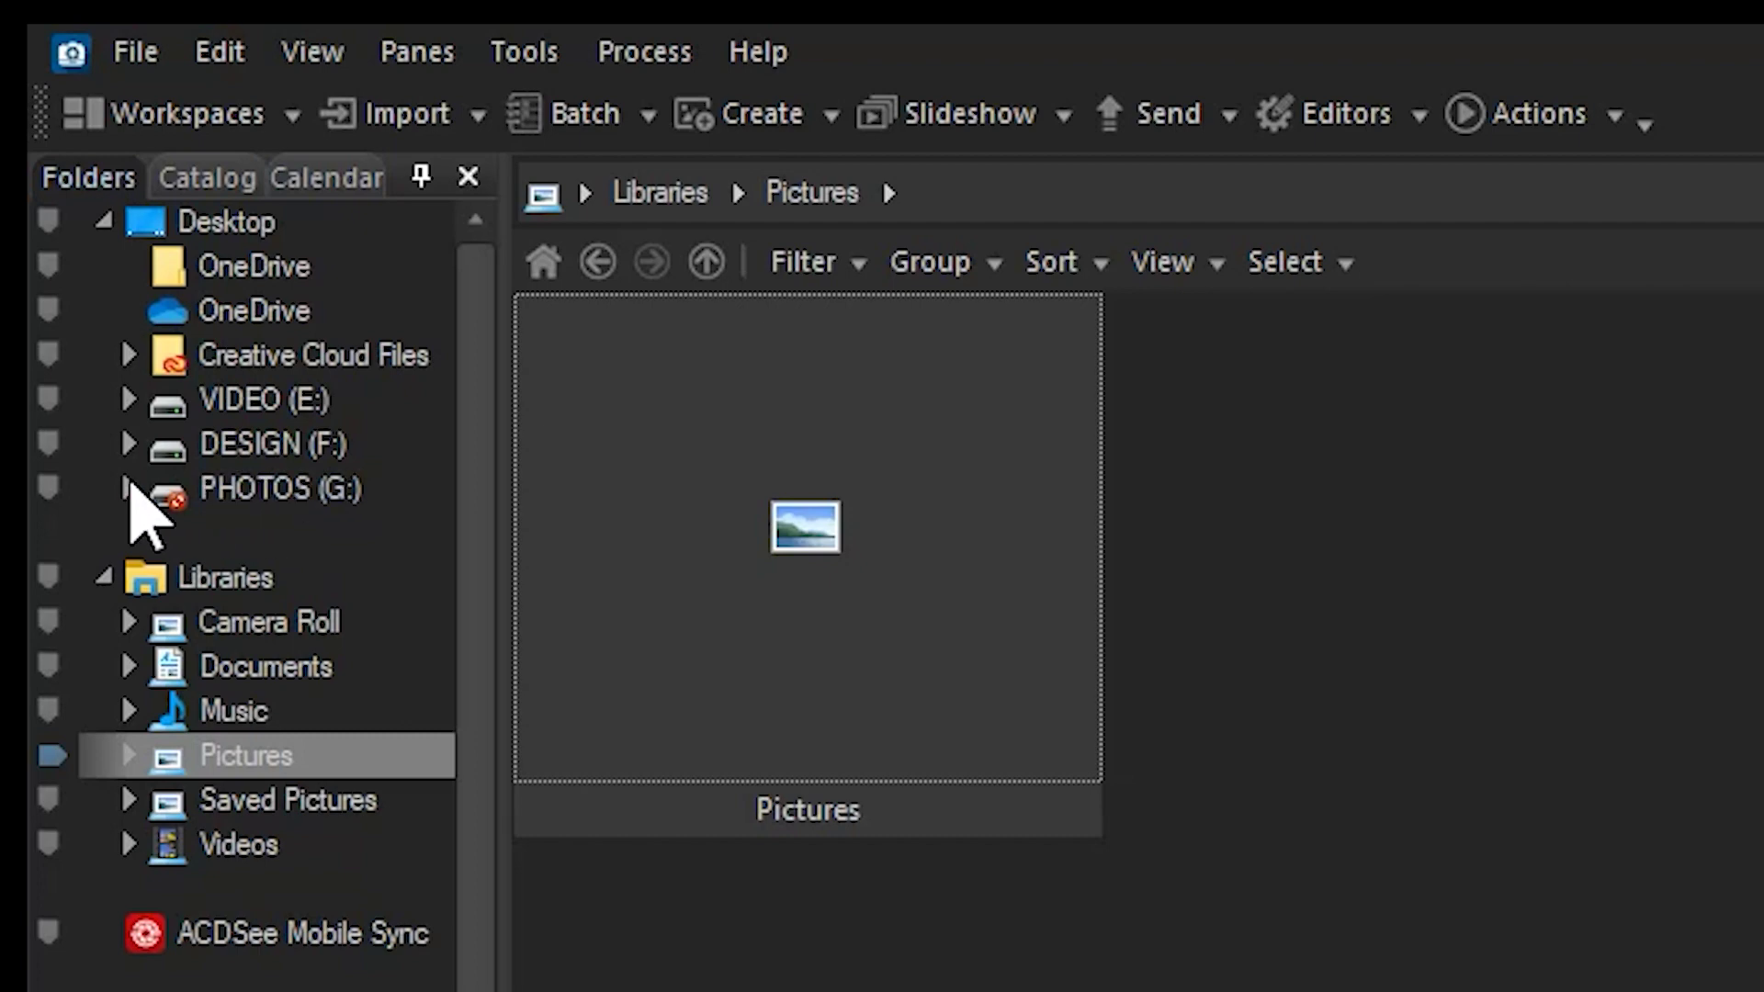
click(130, 487)
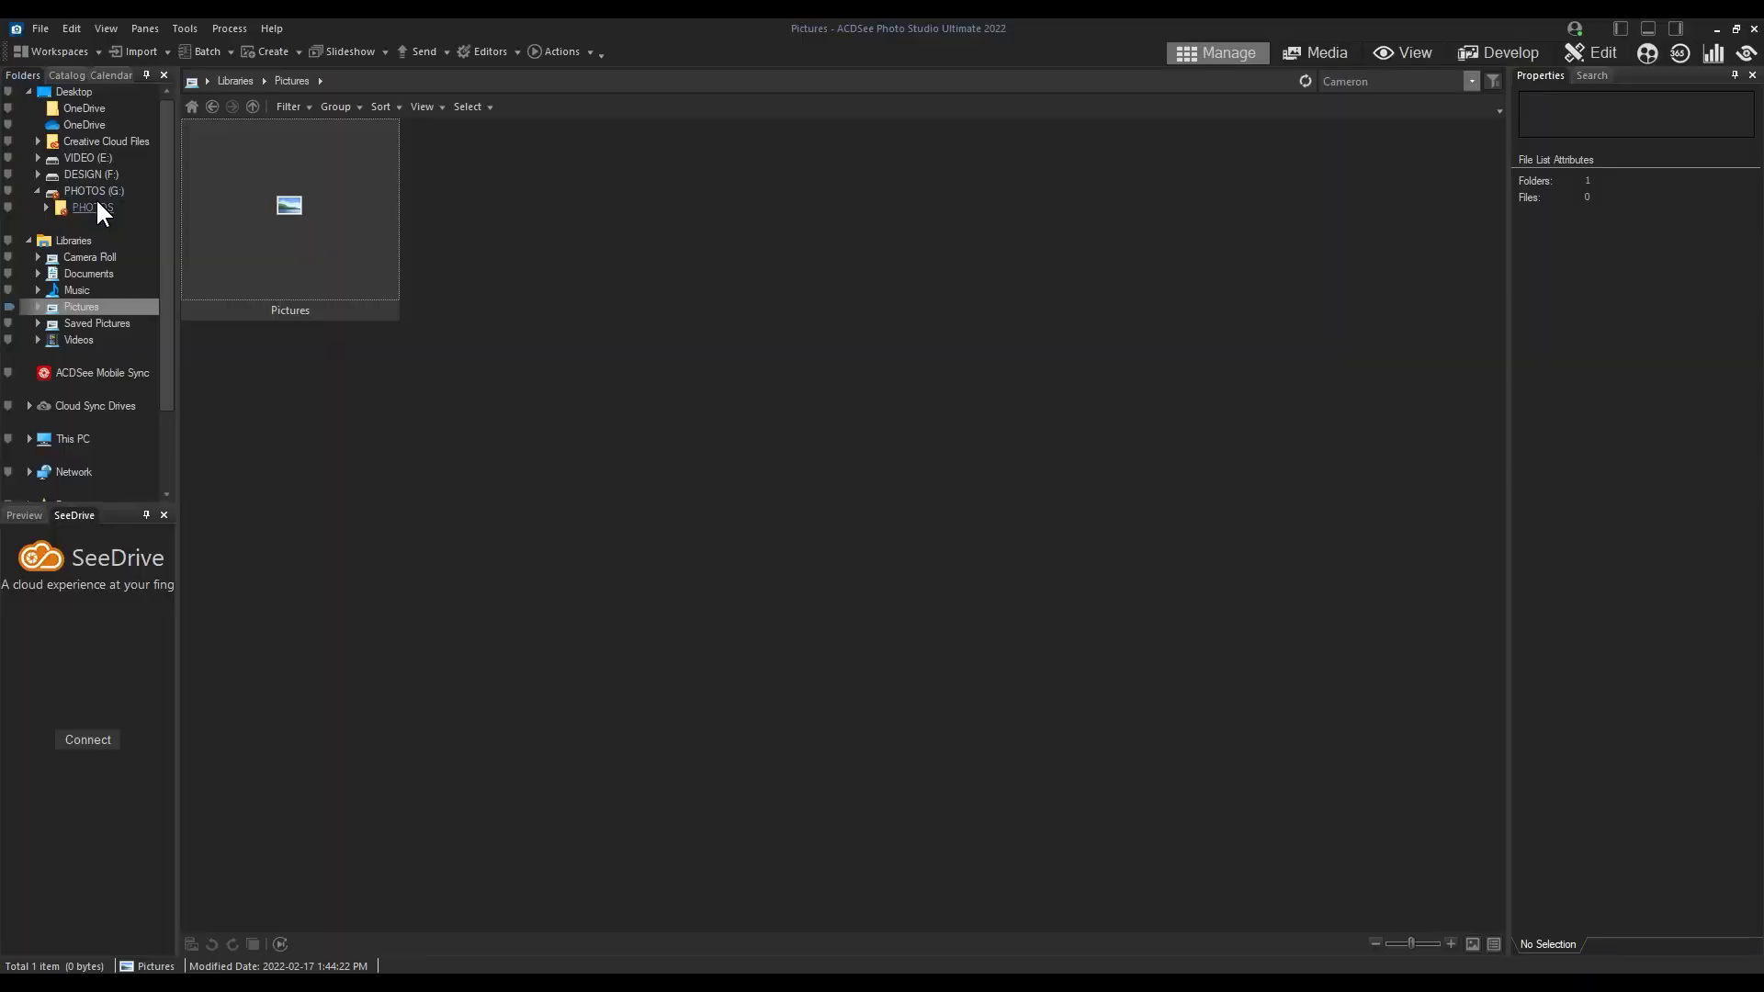
click(279, 487)
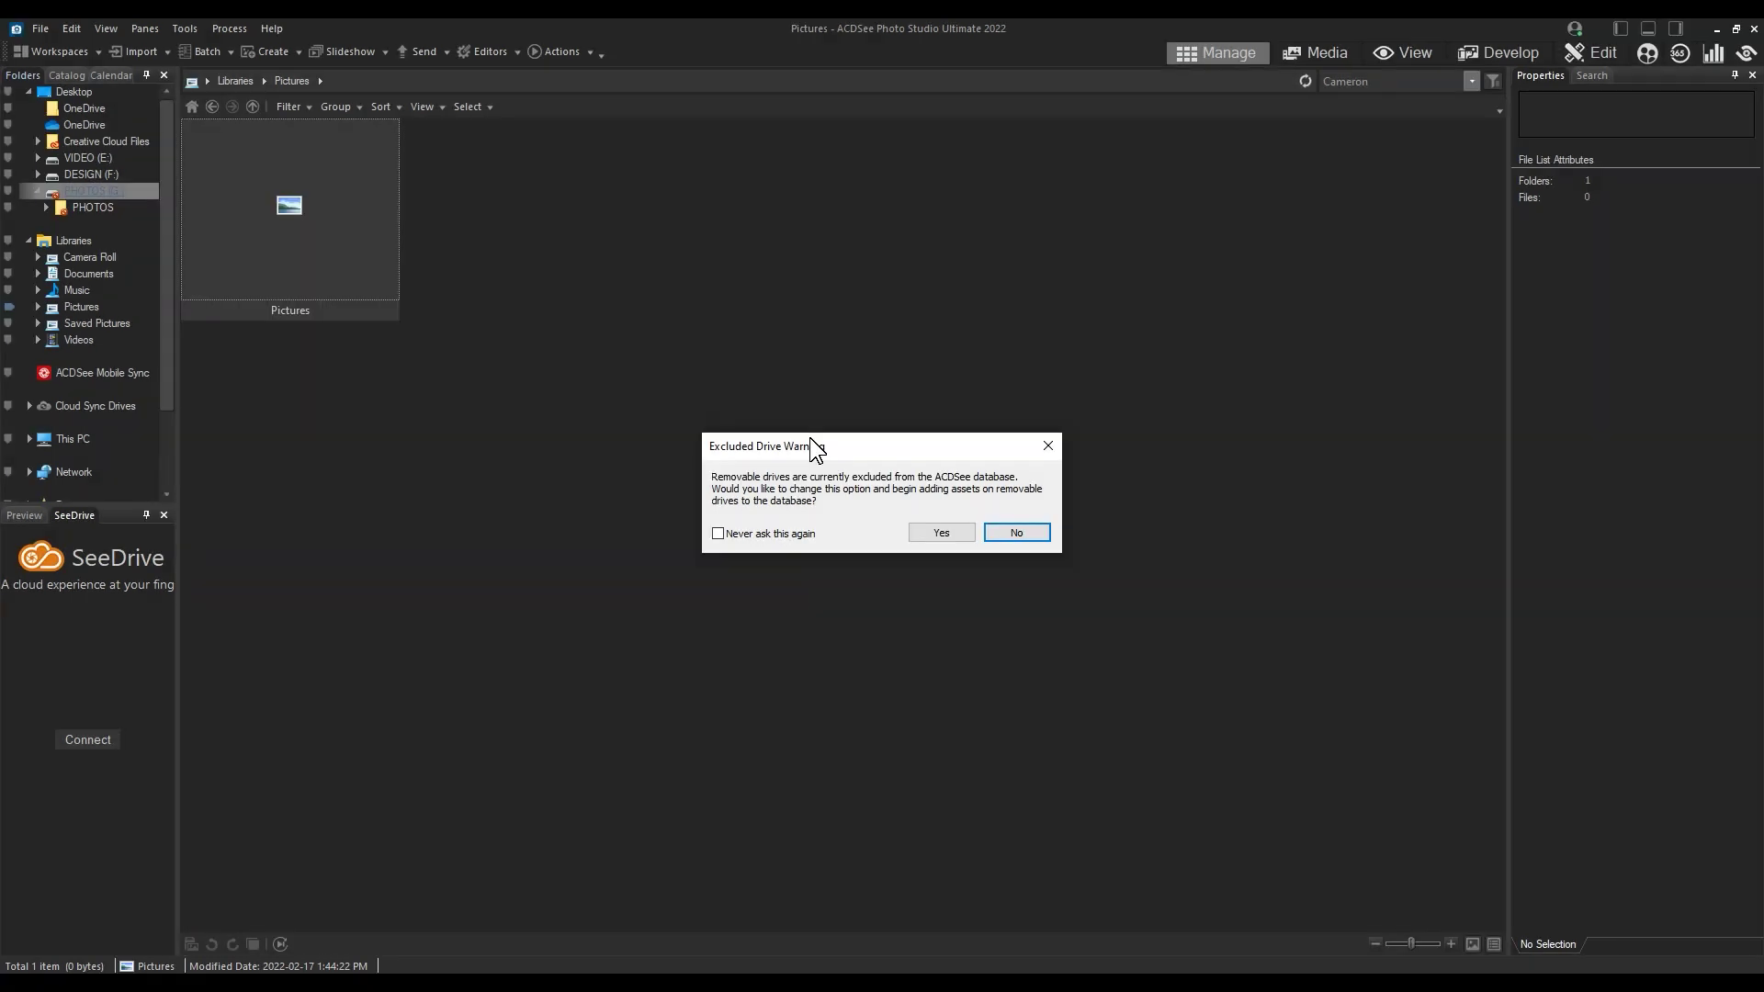
Decline adding removable drives to the database and open the drive's PHOTOS folder
click(1011, 533)
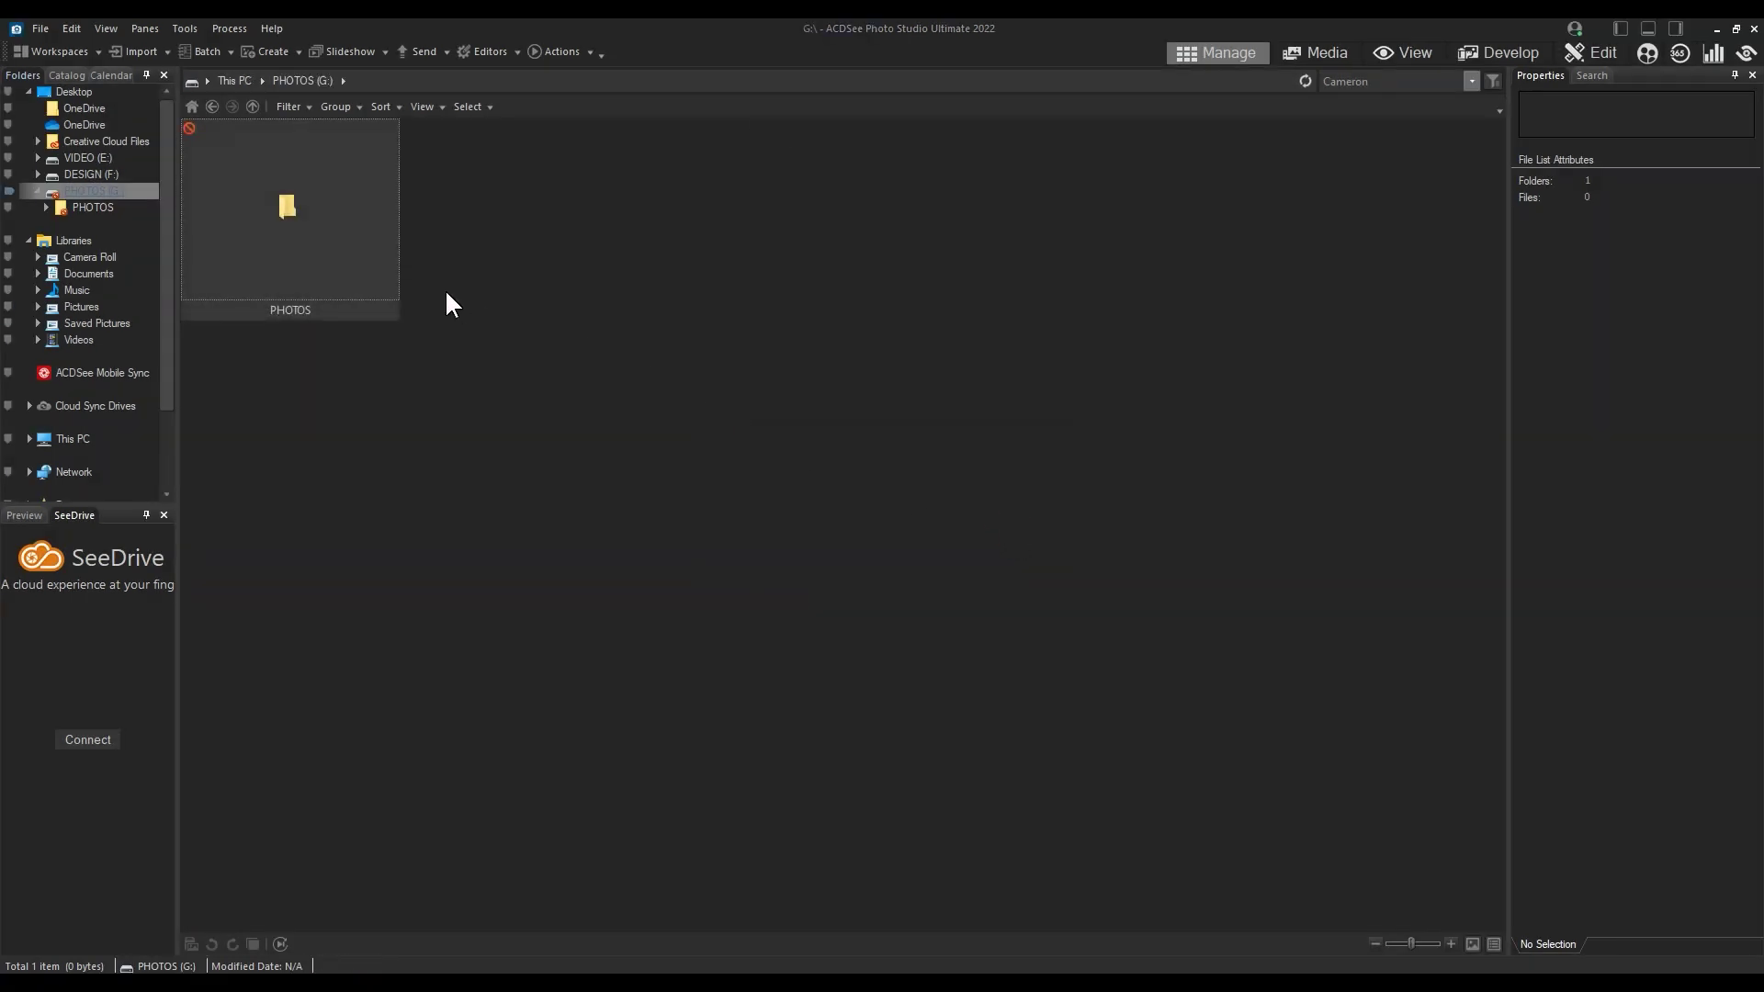
click(361, 244)
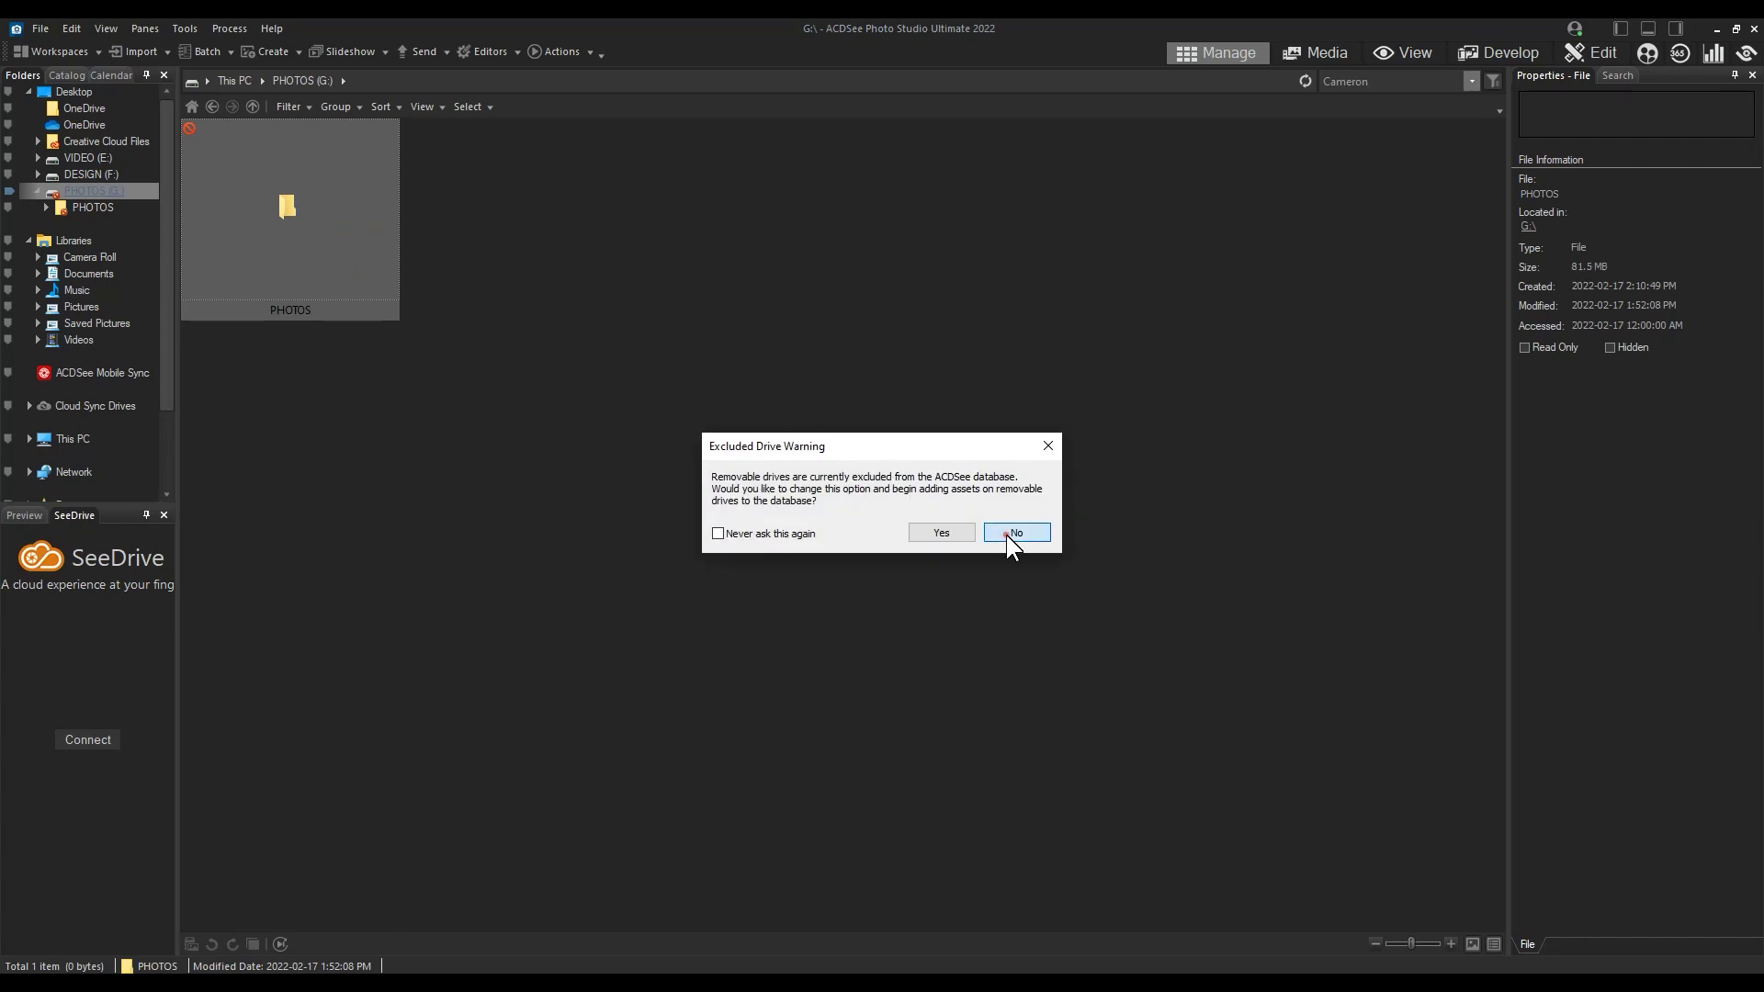
click(1006, 533)
Select the anna-berdnik and abdullah-oguk thumbnails and view their Metadata properties
click(751, 215)
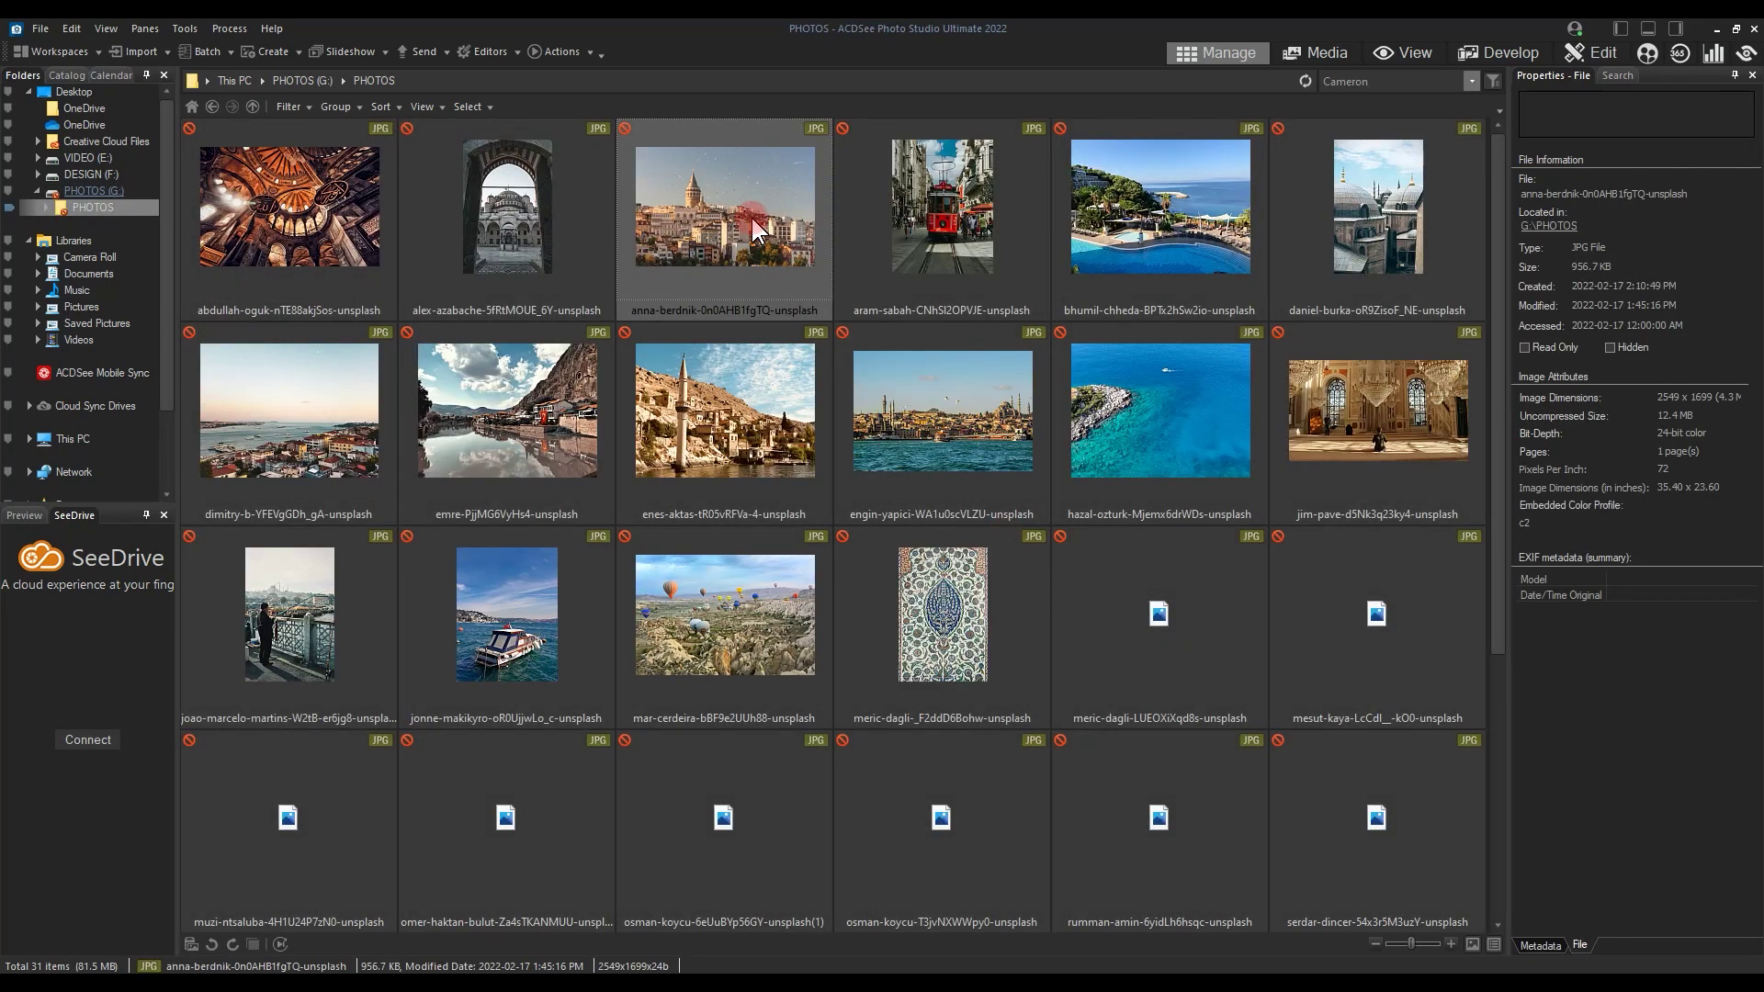
click(1534, 945)
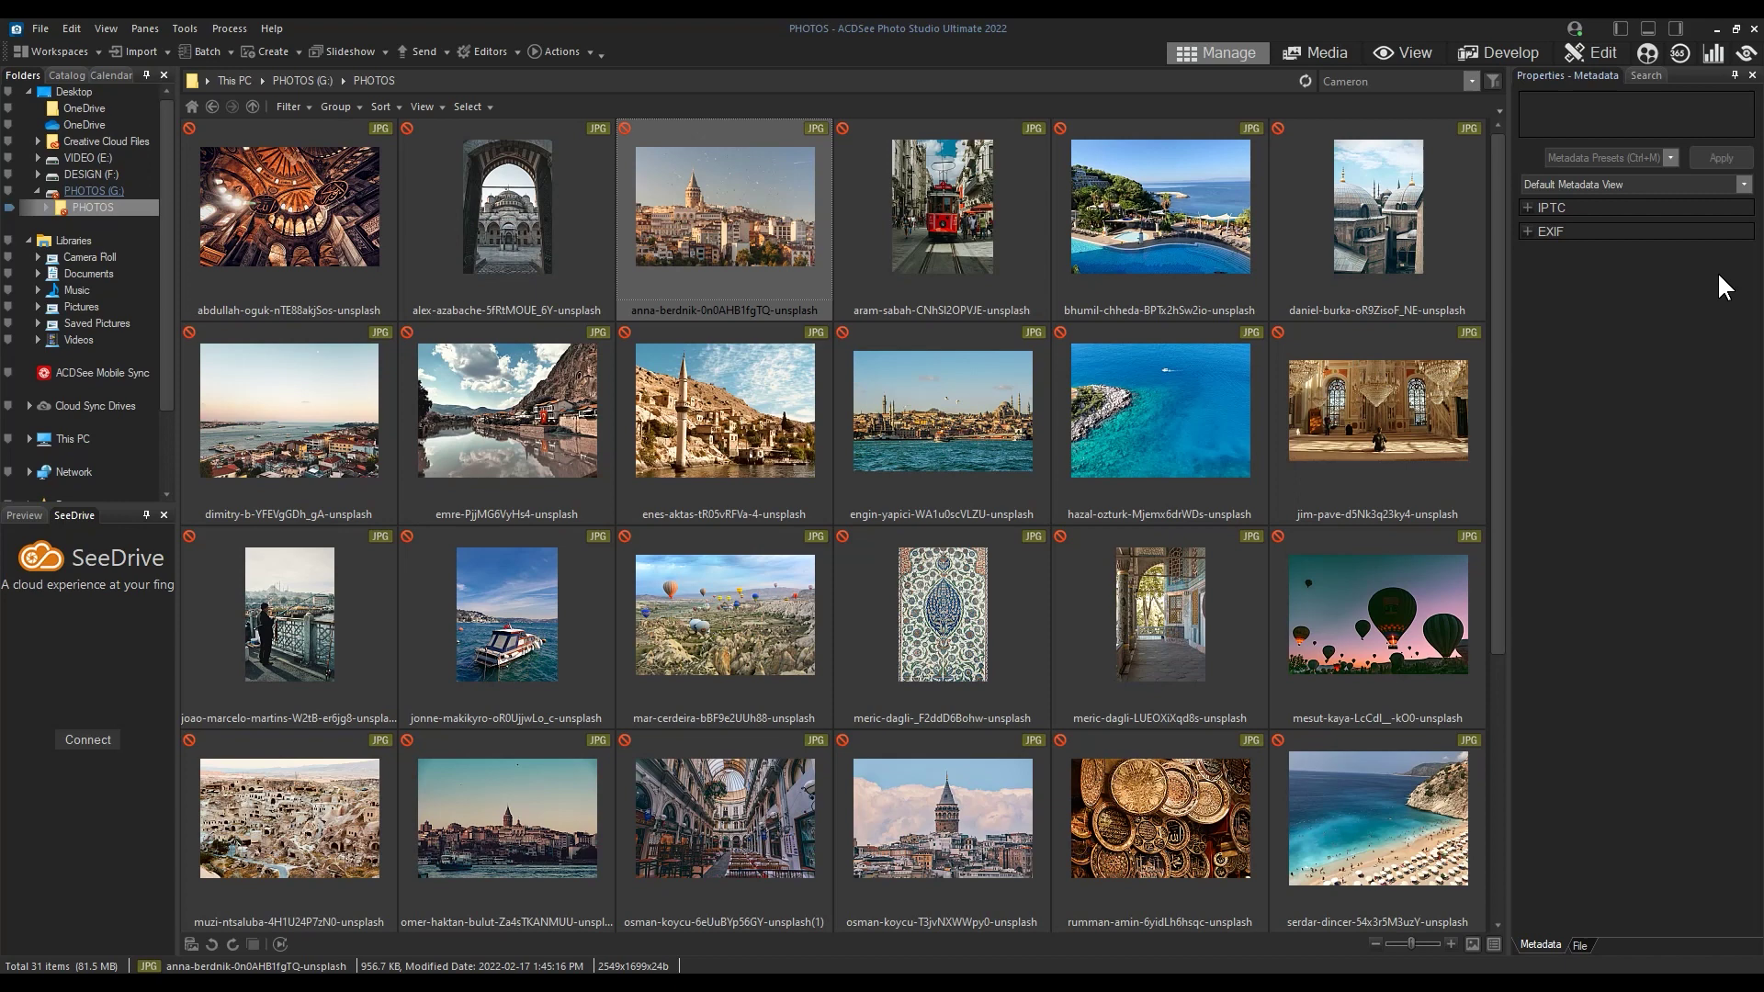
click(295, 192)
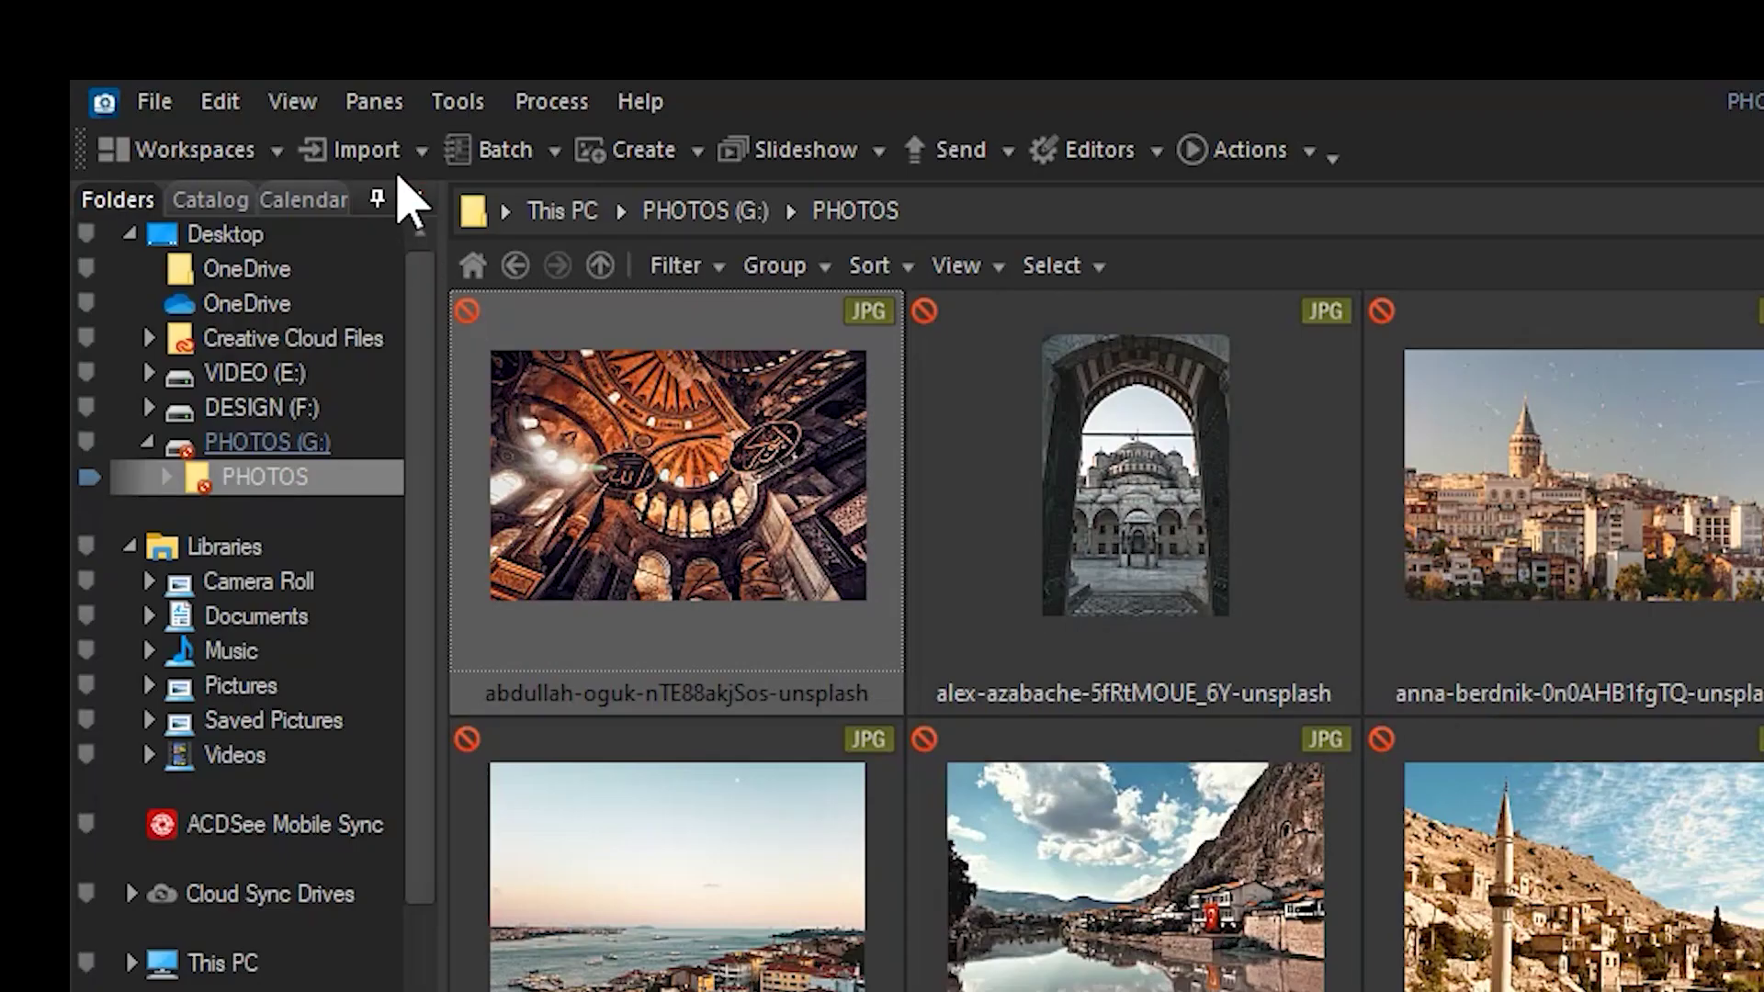
click(154, 55)
click(397, 278)
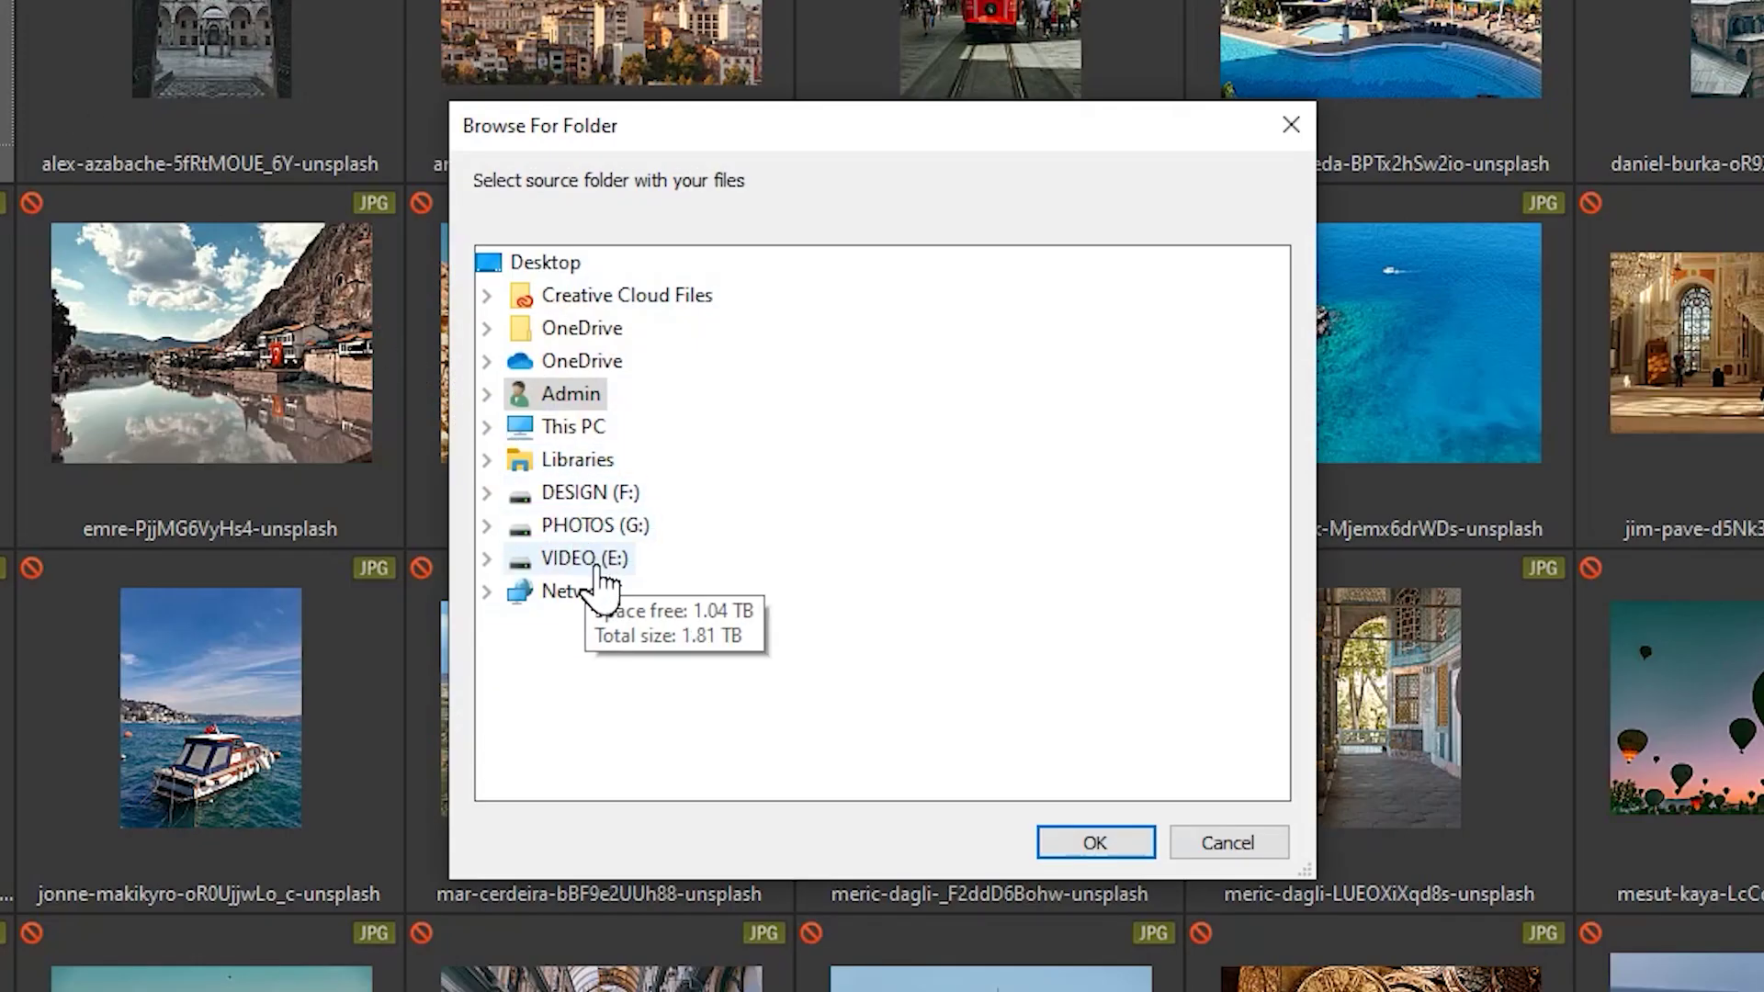
double_click(602, 526)
click(1094, 843)
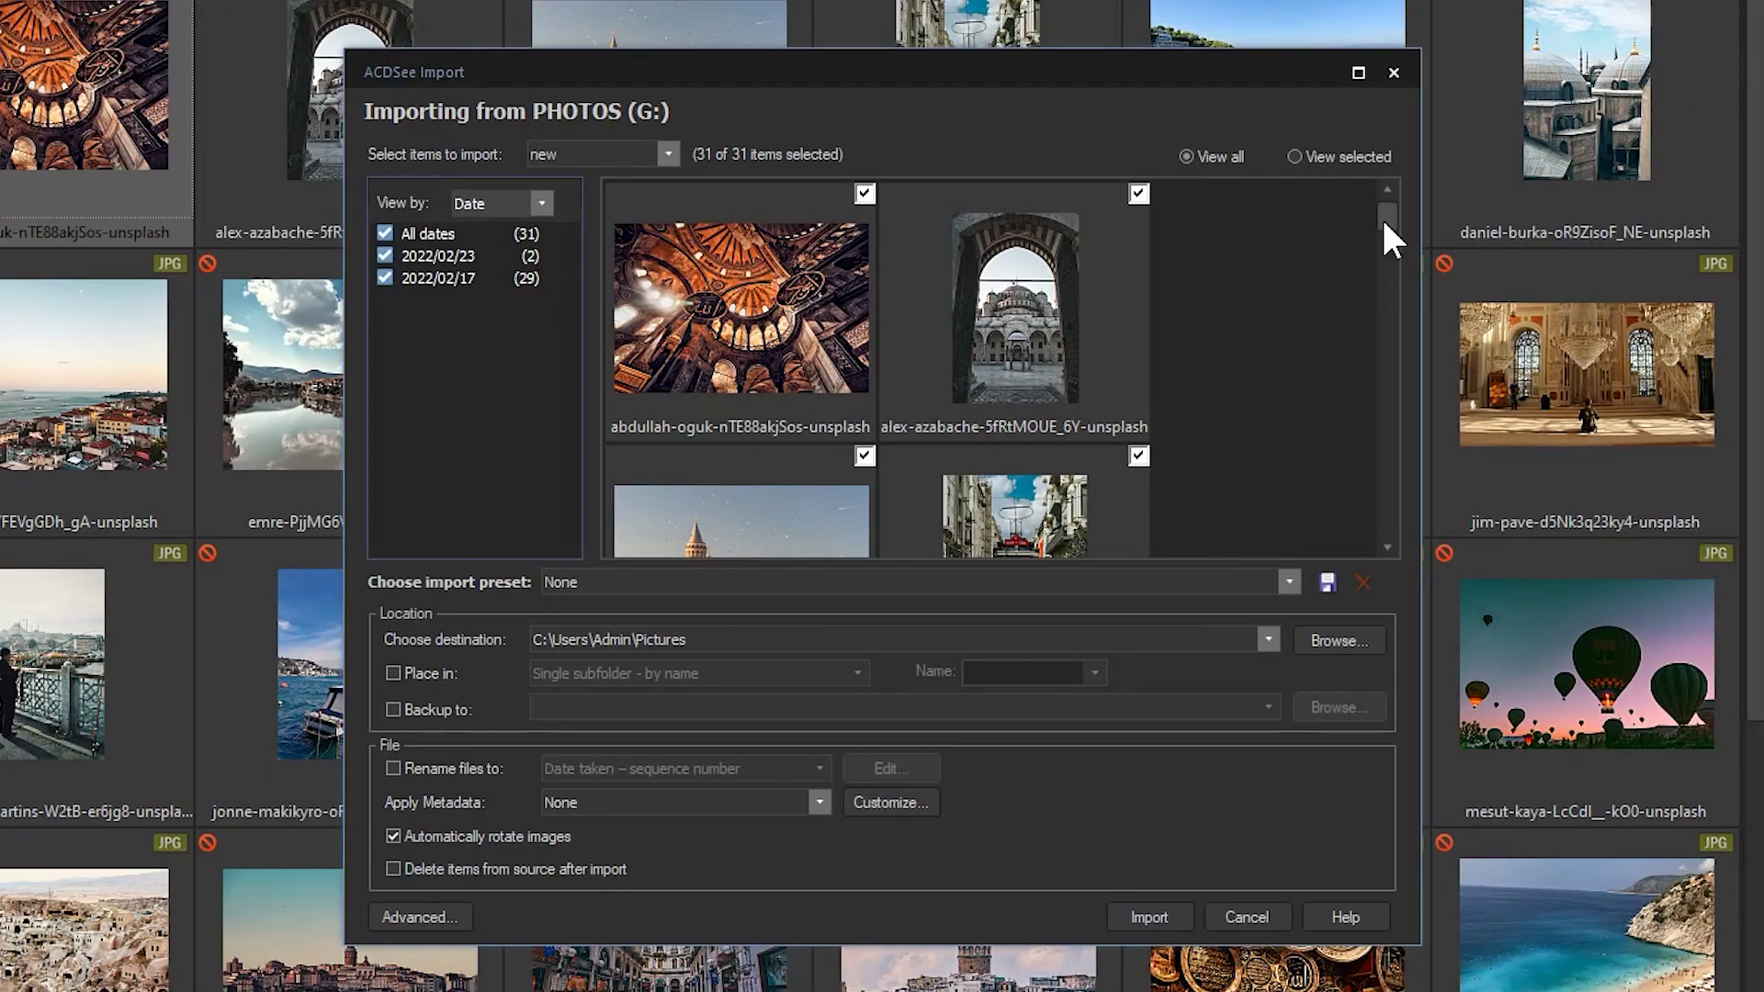
drag(1386, 217, 1398, 395)
click(737, 637)
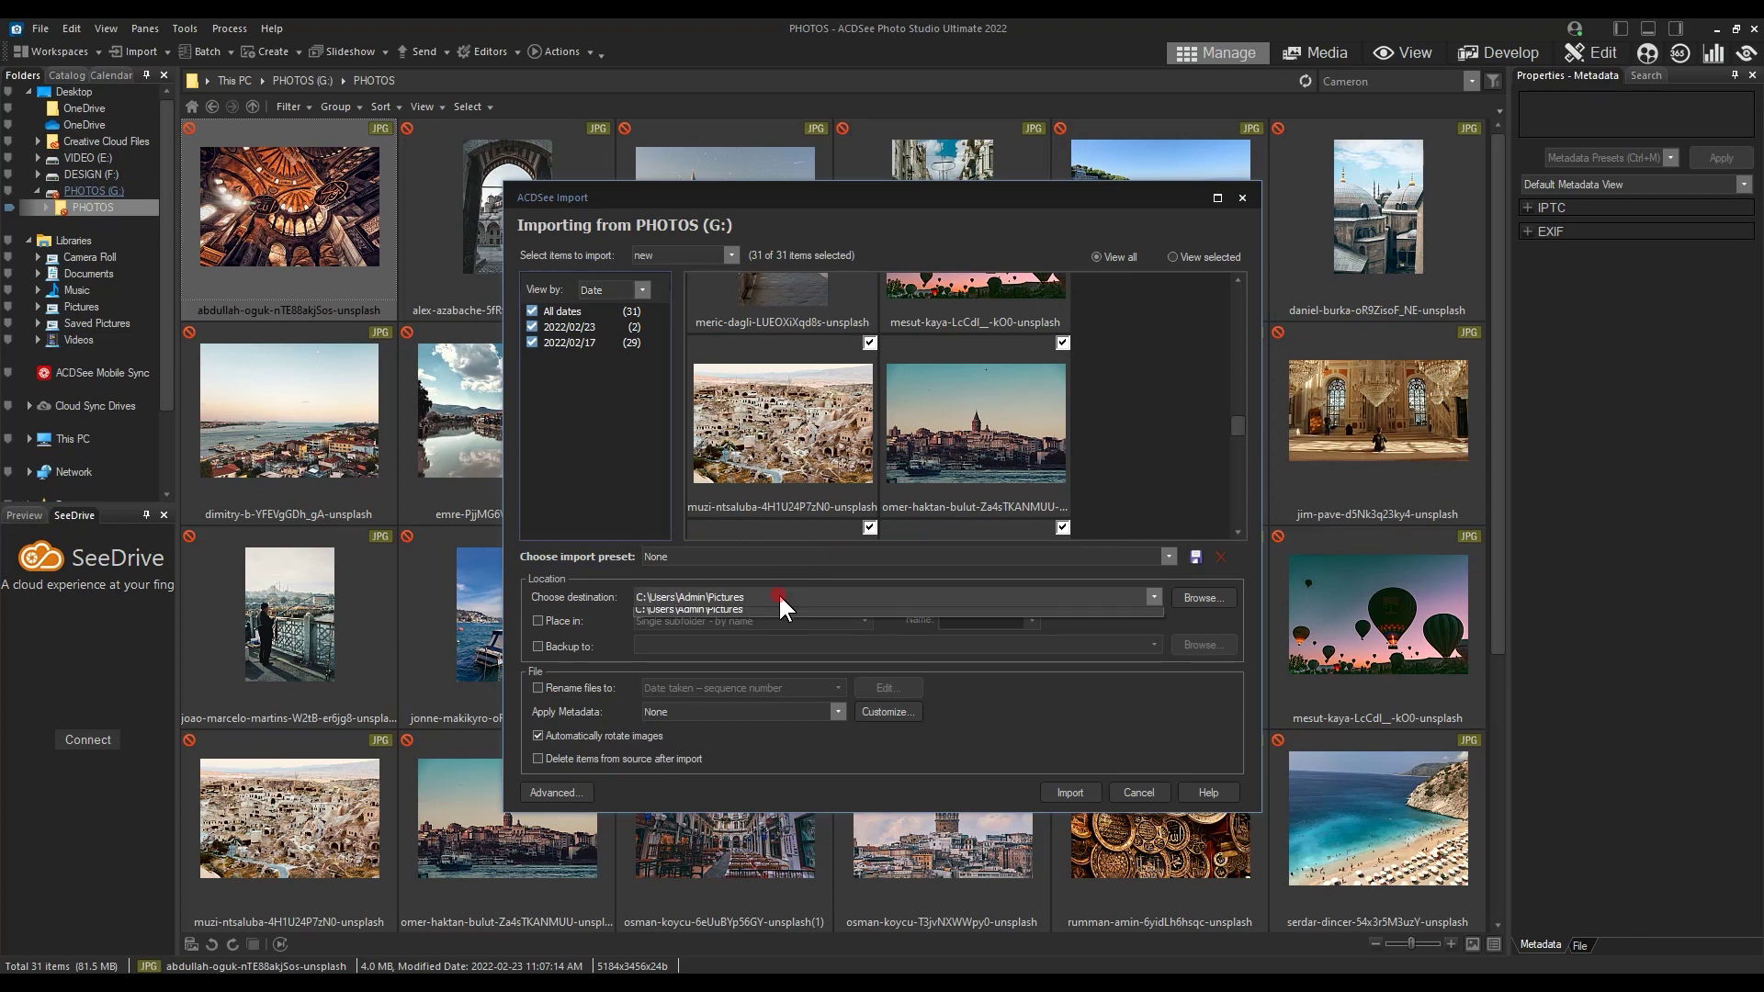
click(736, 637)
click(544, 620)
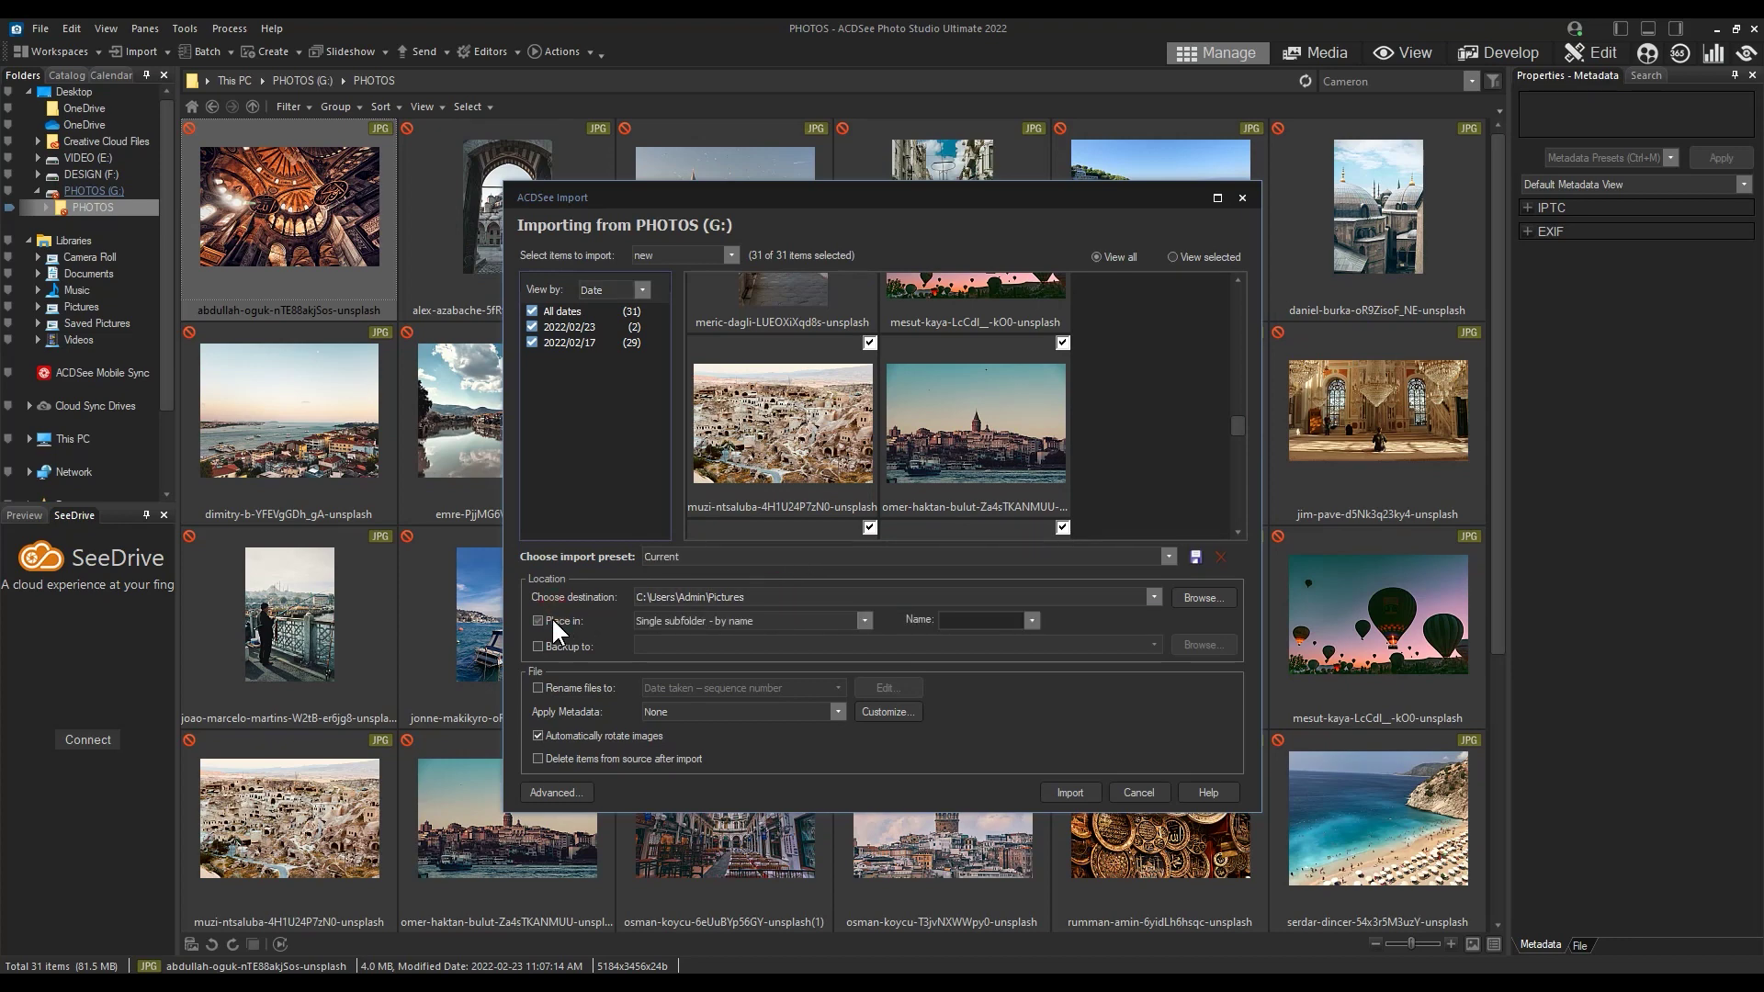
click(543, 619)
click(1138, 799)
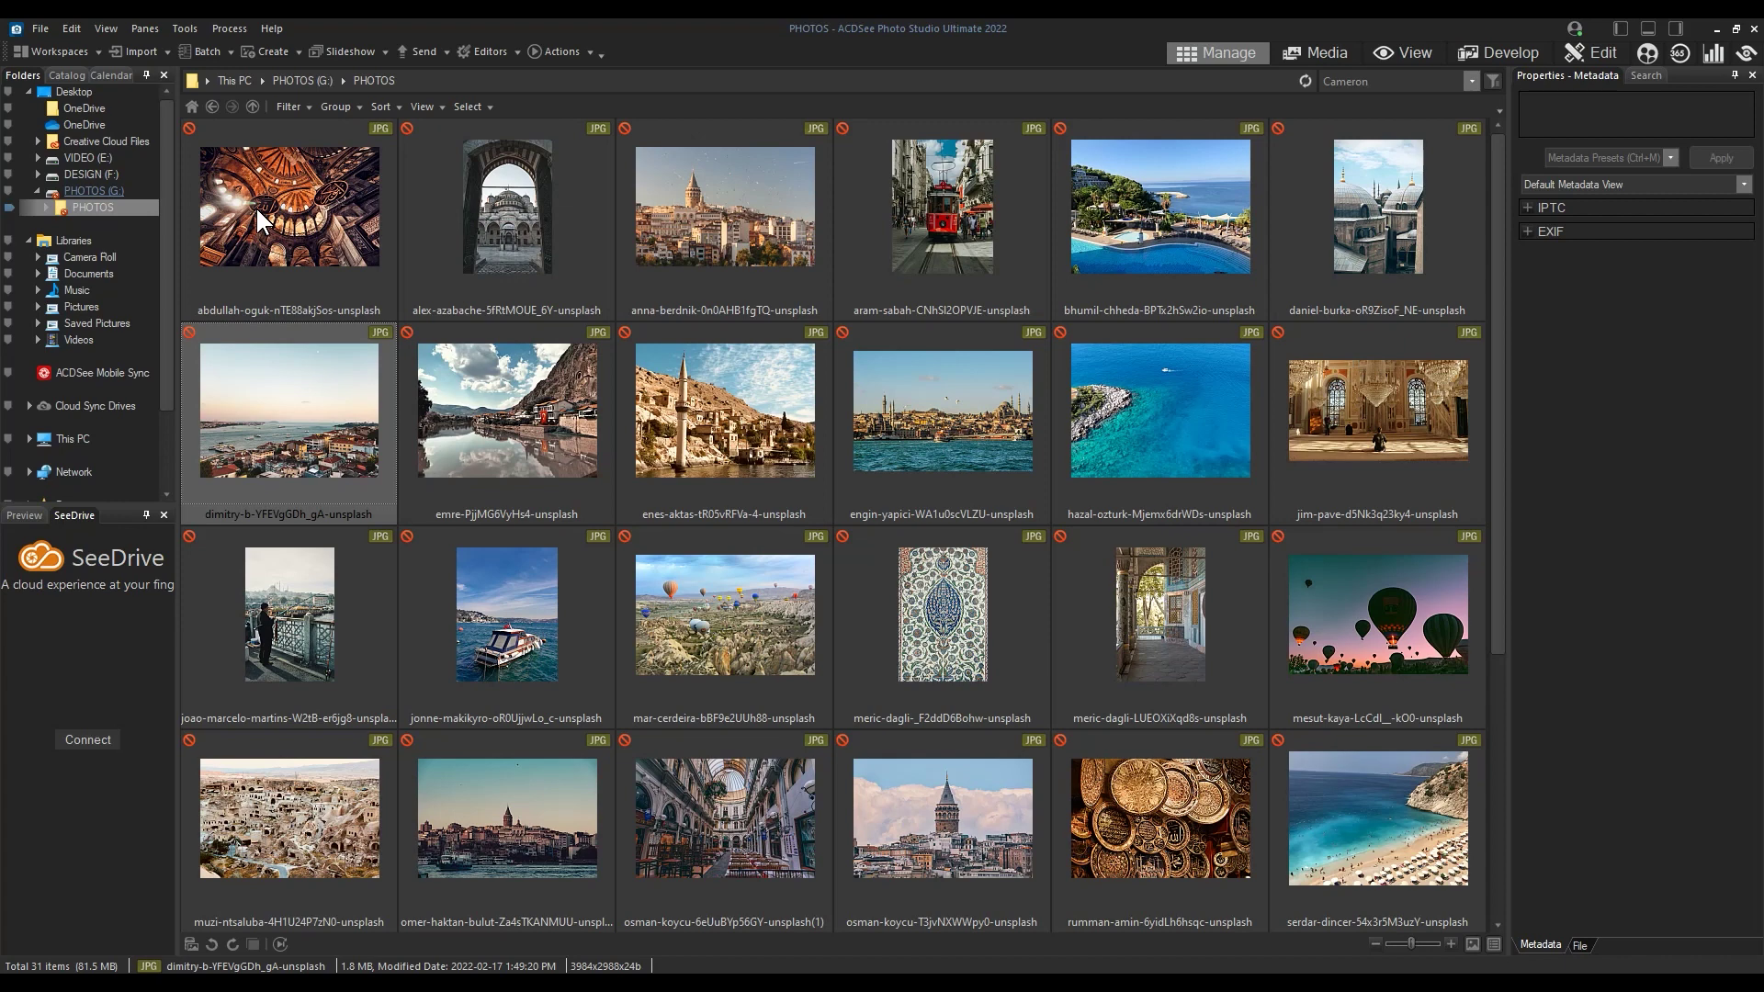
Uncheck 'Always exclude removable drives' under Options > Database > Excluded Folders
click(81, 191)
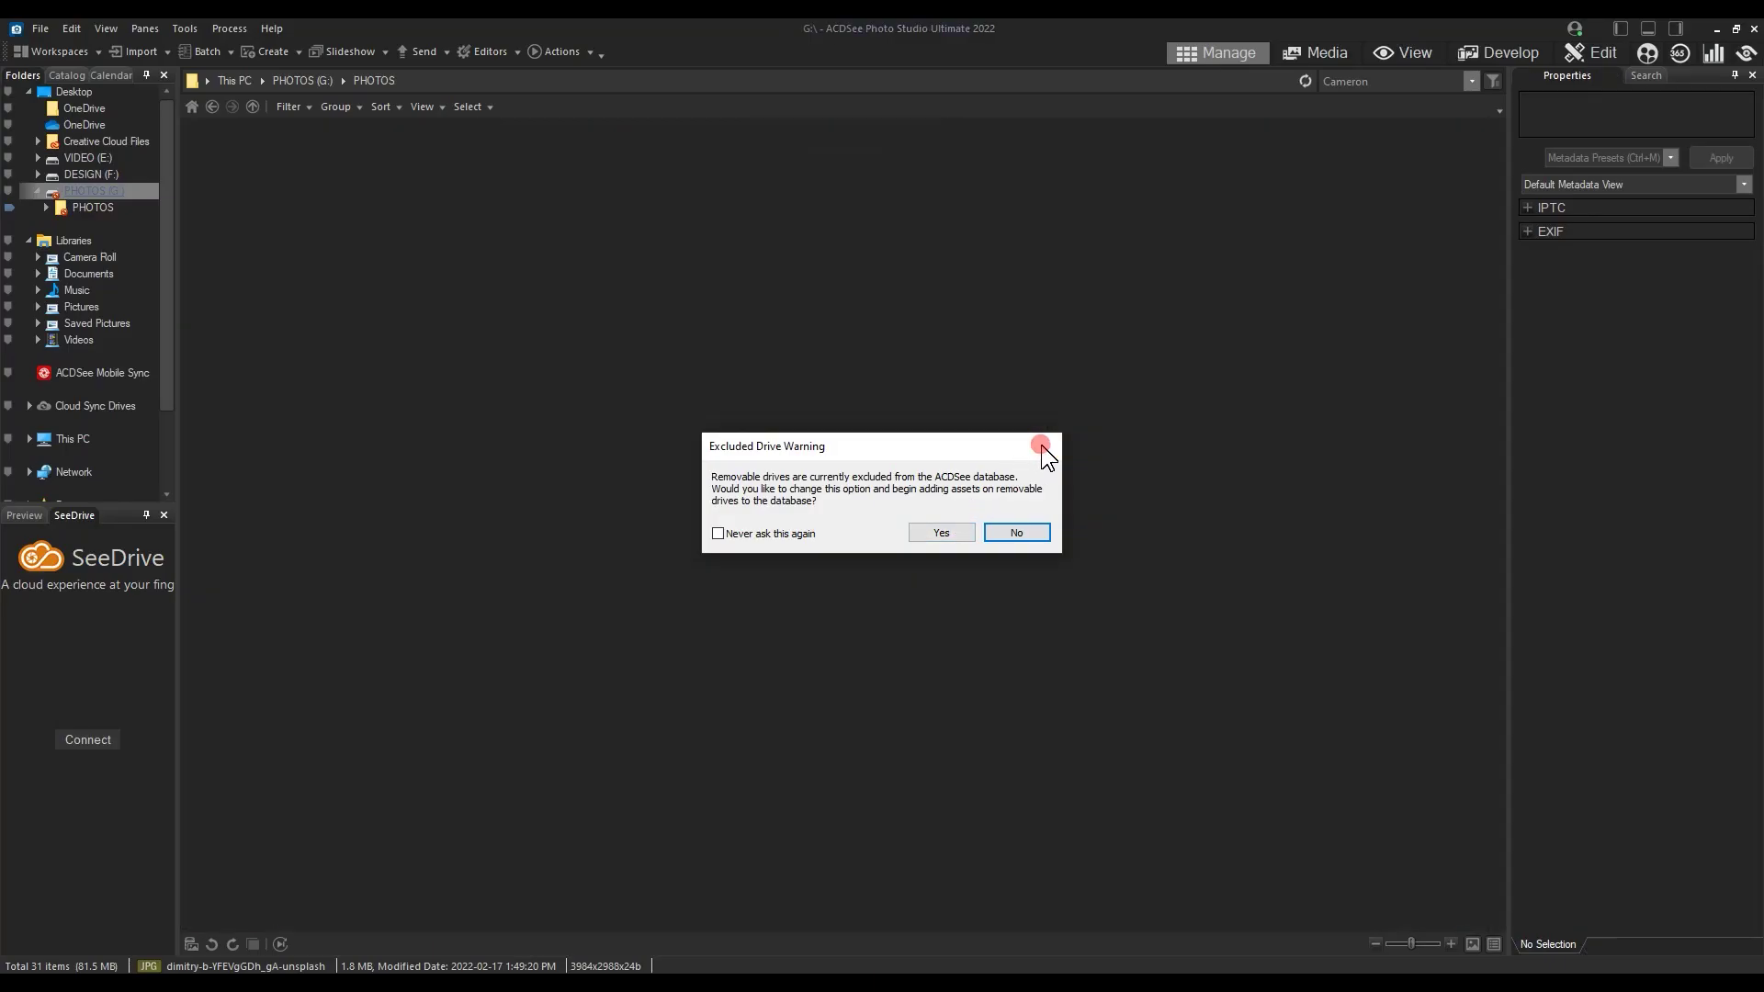
click(1295, 370)
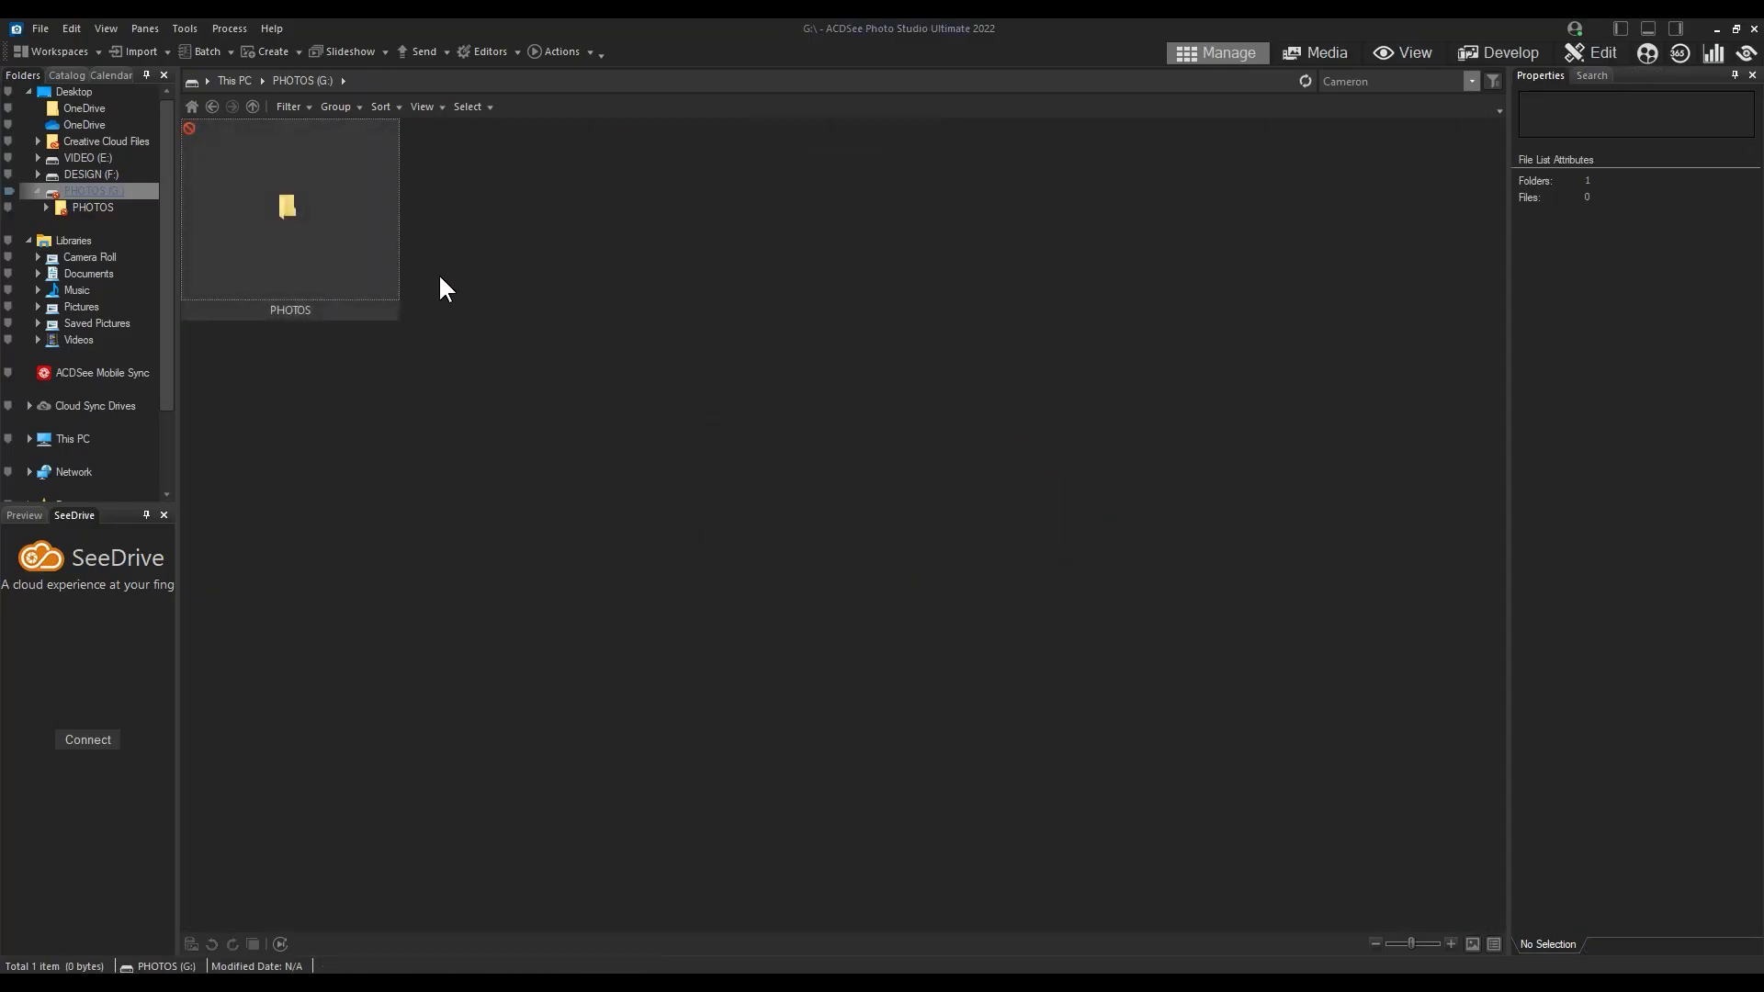
click(184, 28)
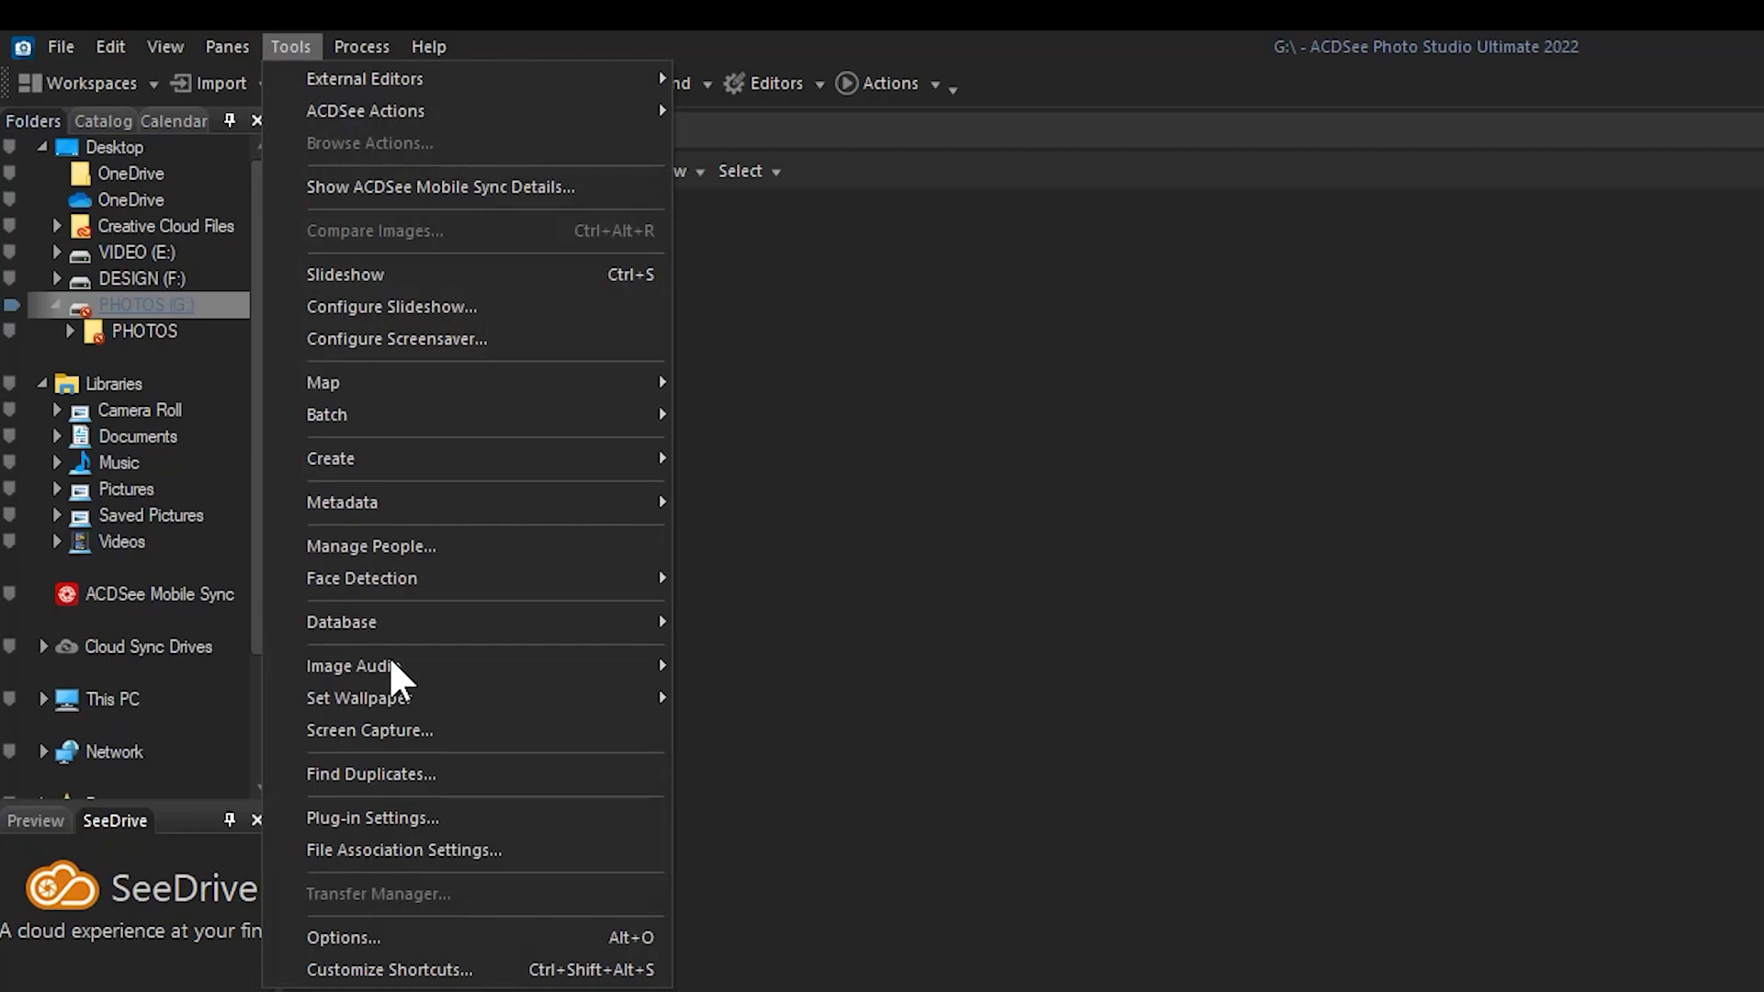
click(413, 939)
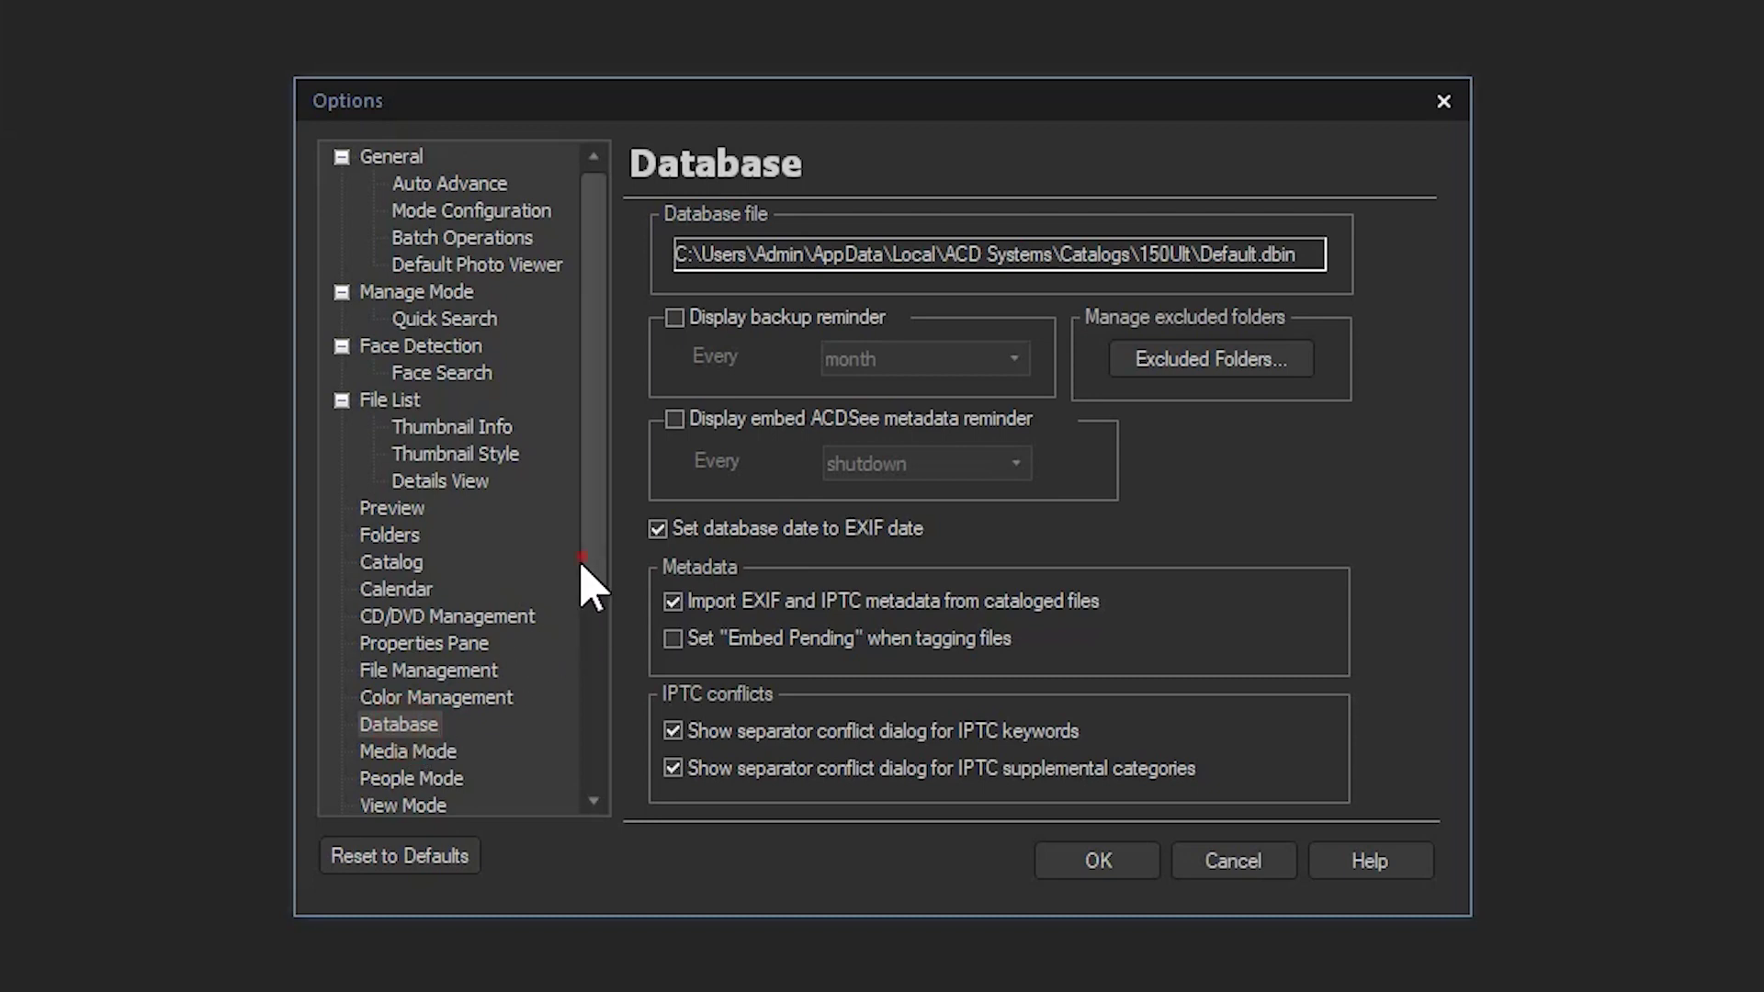
drag(588, 587, 609, 763)
click(422, 453)
click(402, 428)
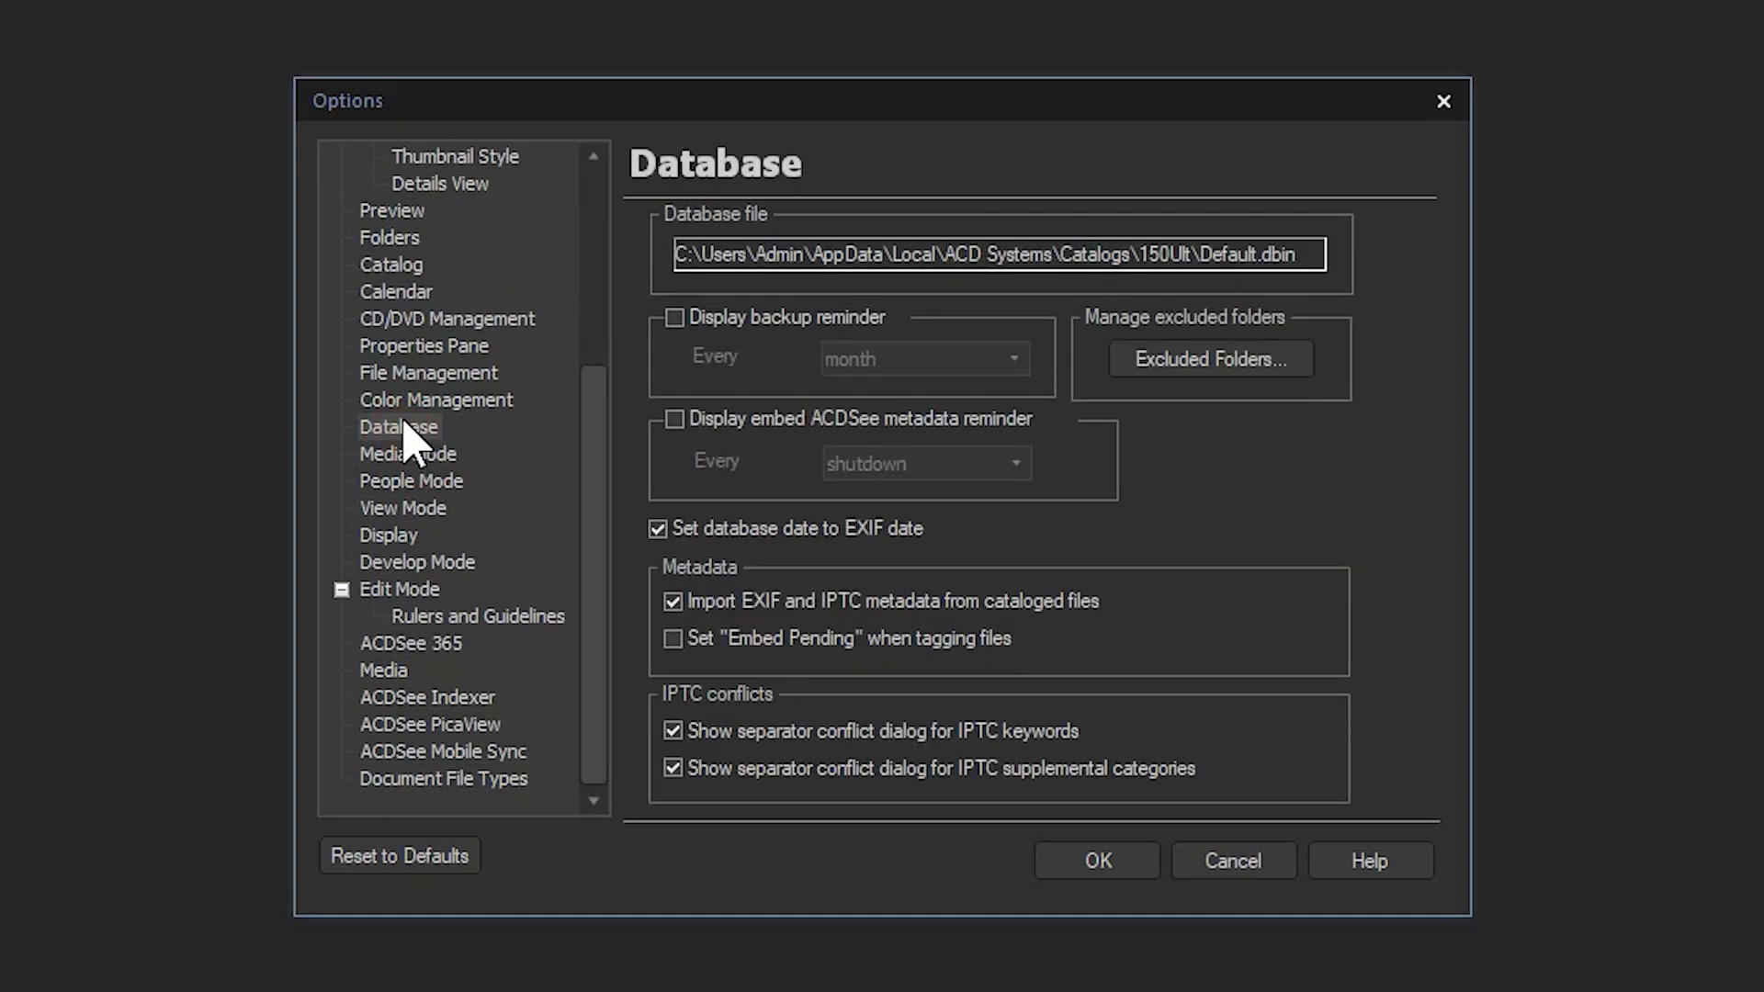
click(1231, 362)
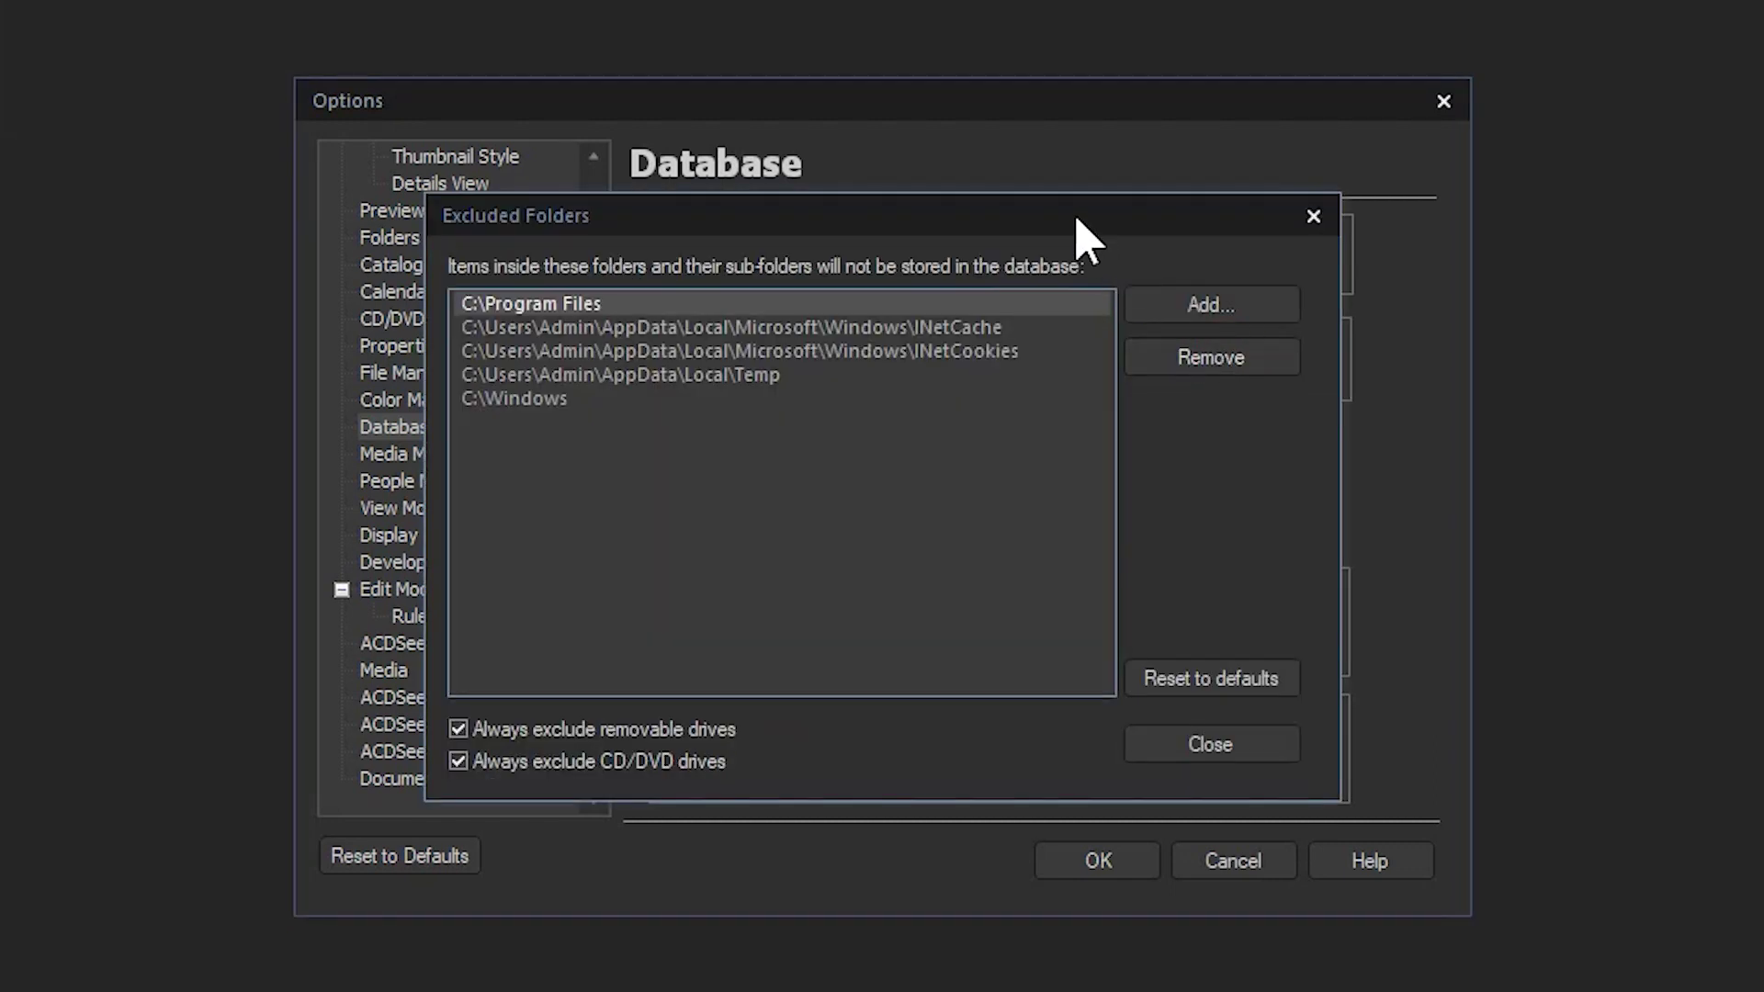
drag(1066, 217, 1073, 145)
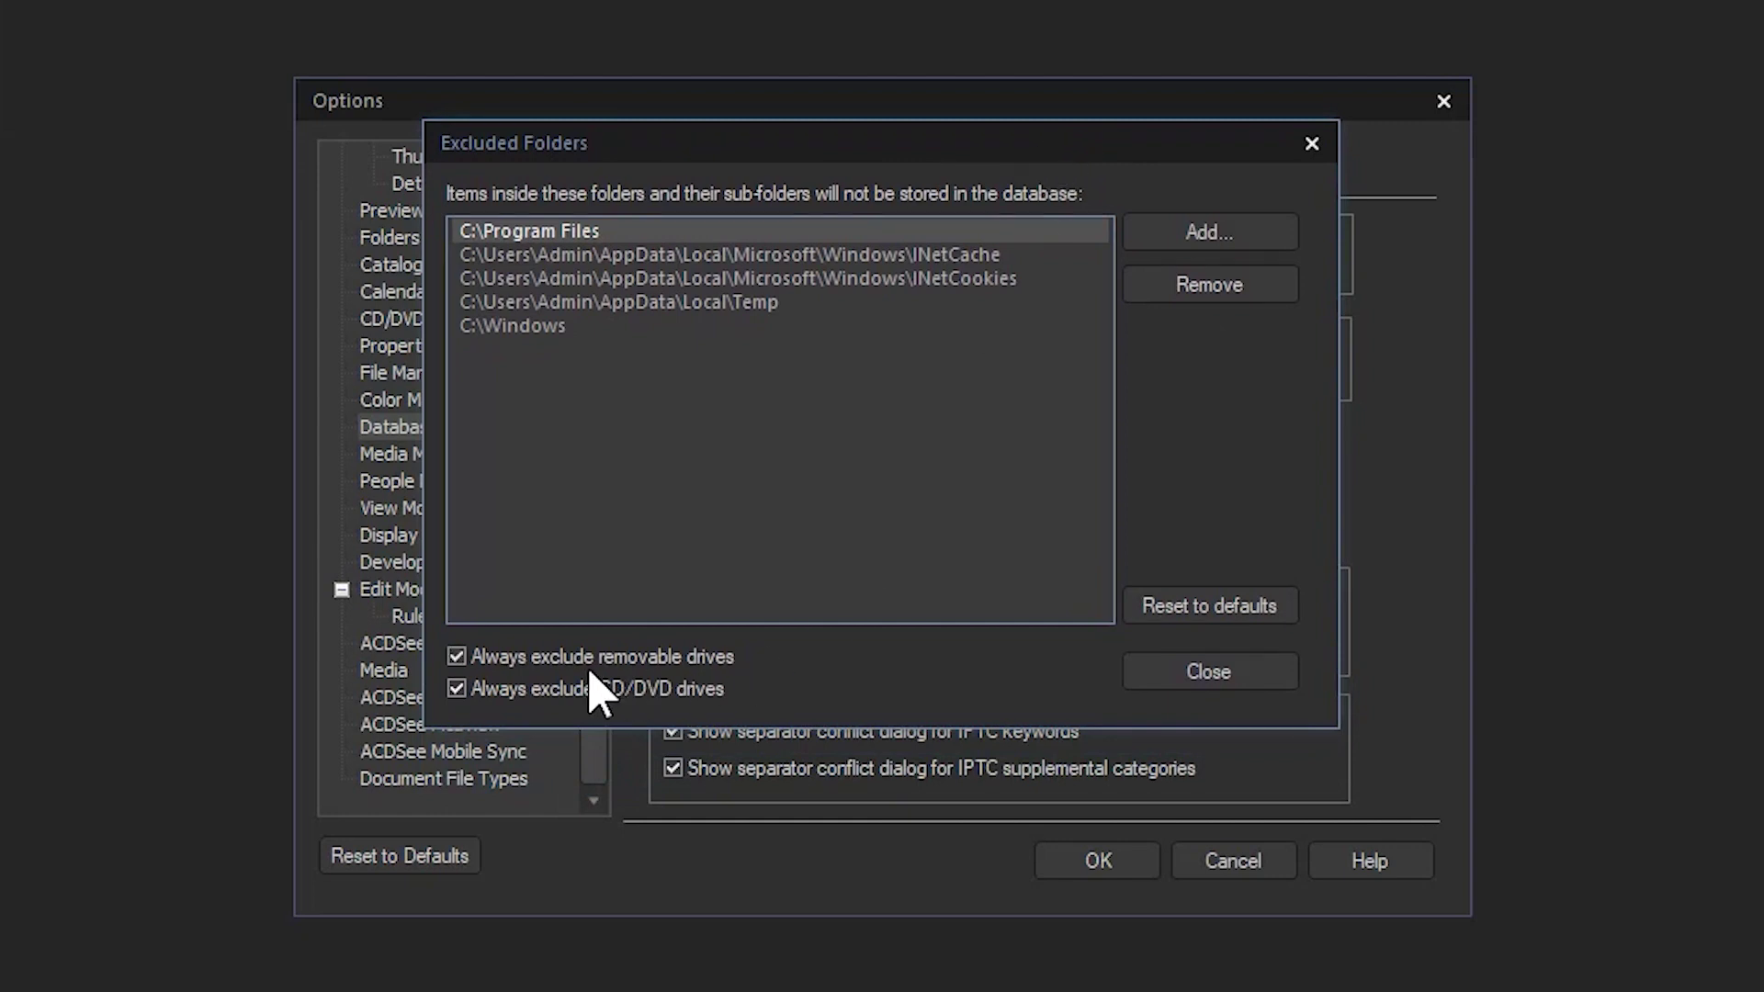
click(457, 656)
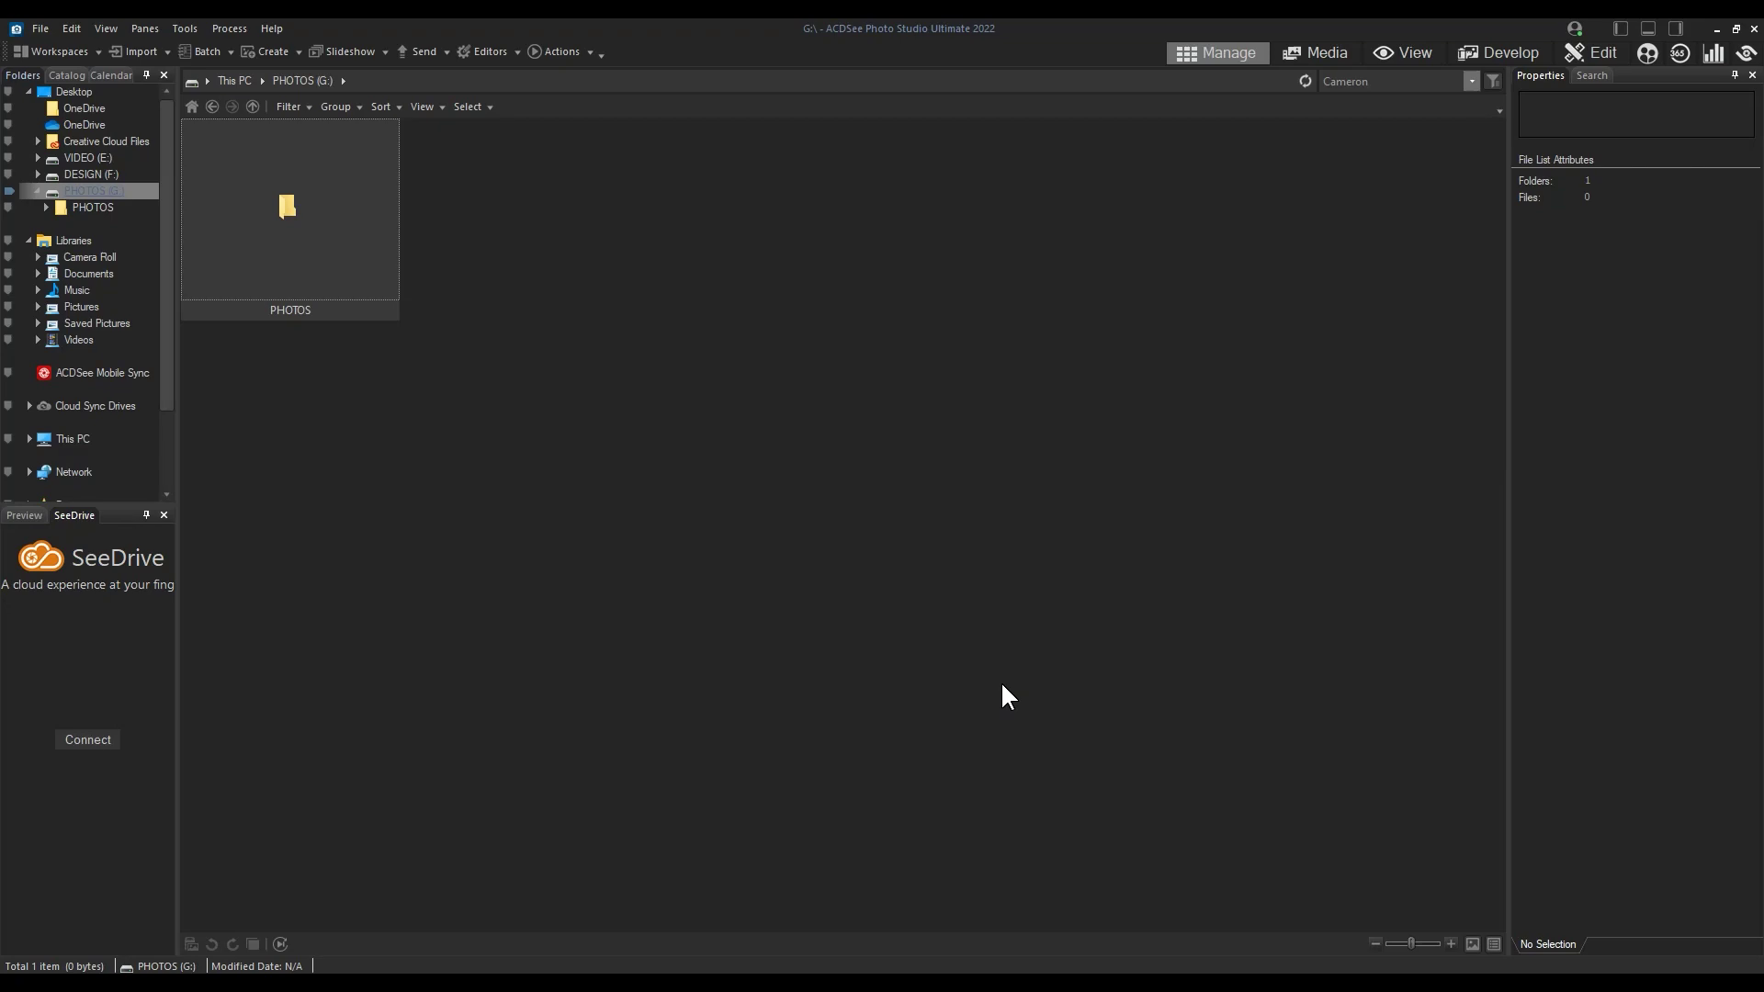
In the PHOTOS folder, give alex-azabache a Blue label, an author and the Turkey keyword
double_click(309, 189)
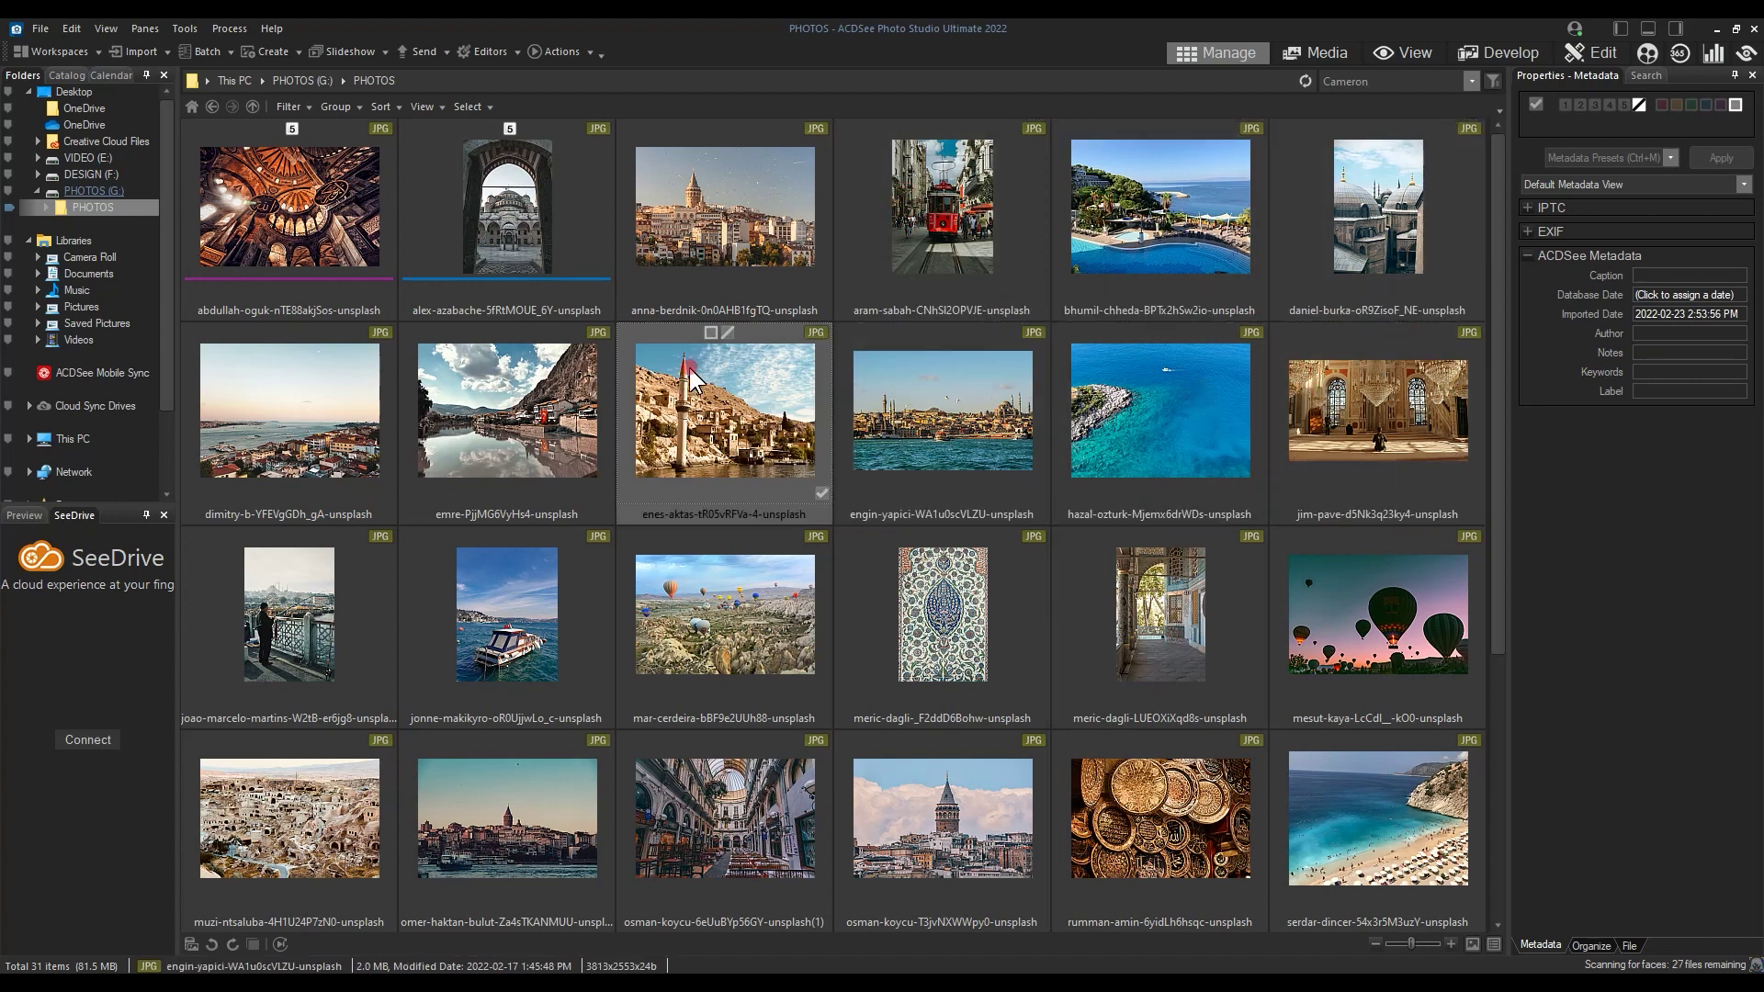
click(280, 395)
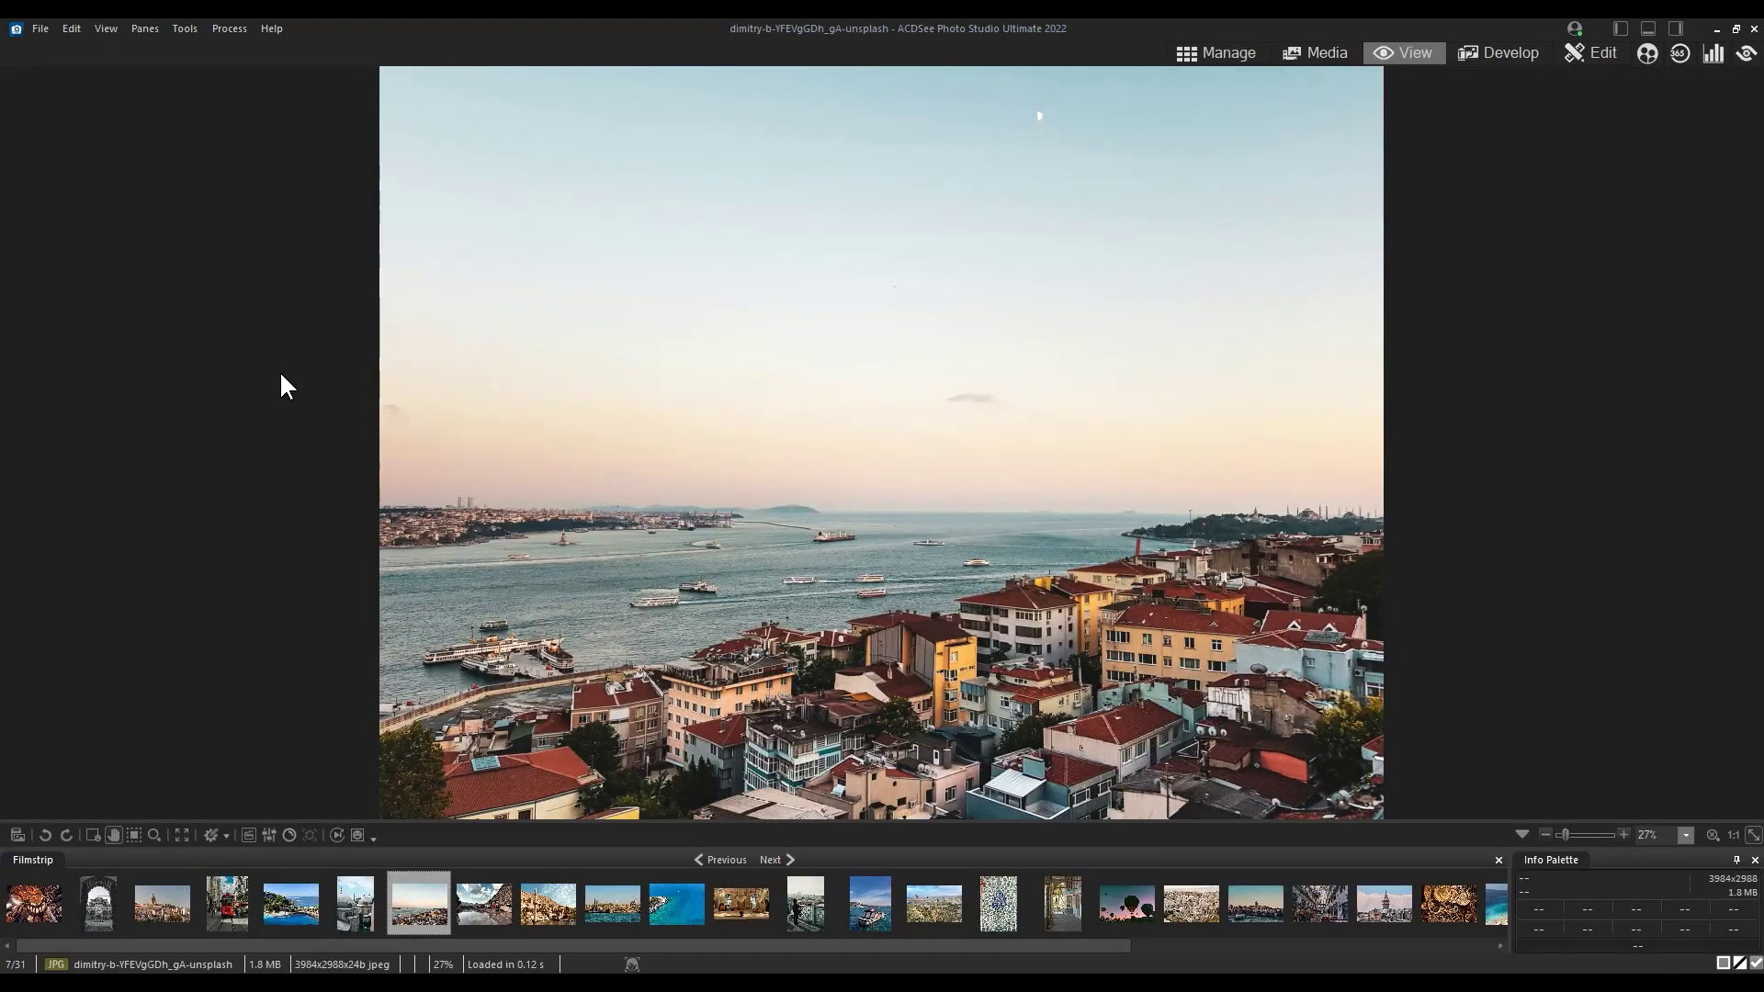
click(1229, 51)
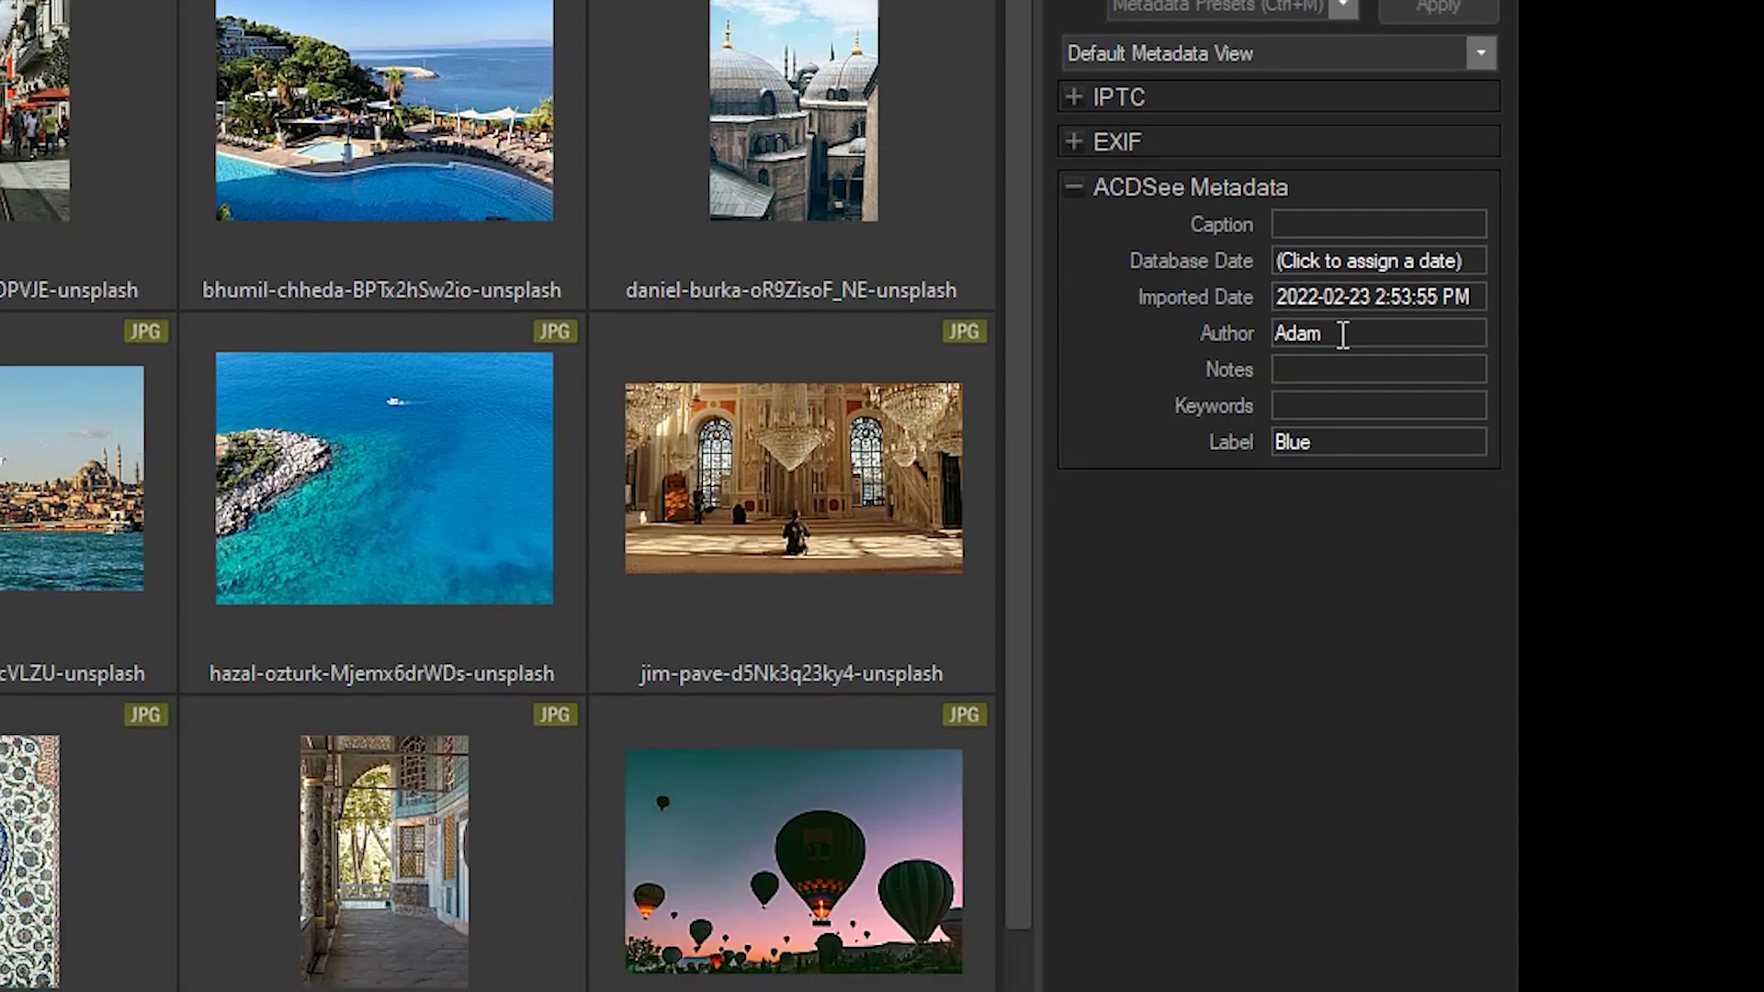
click(1336, 664)
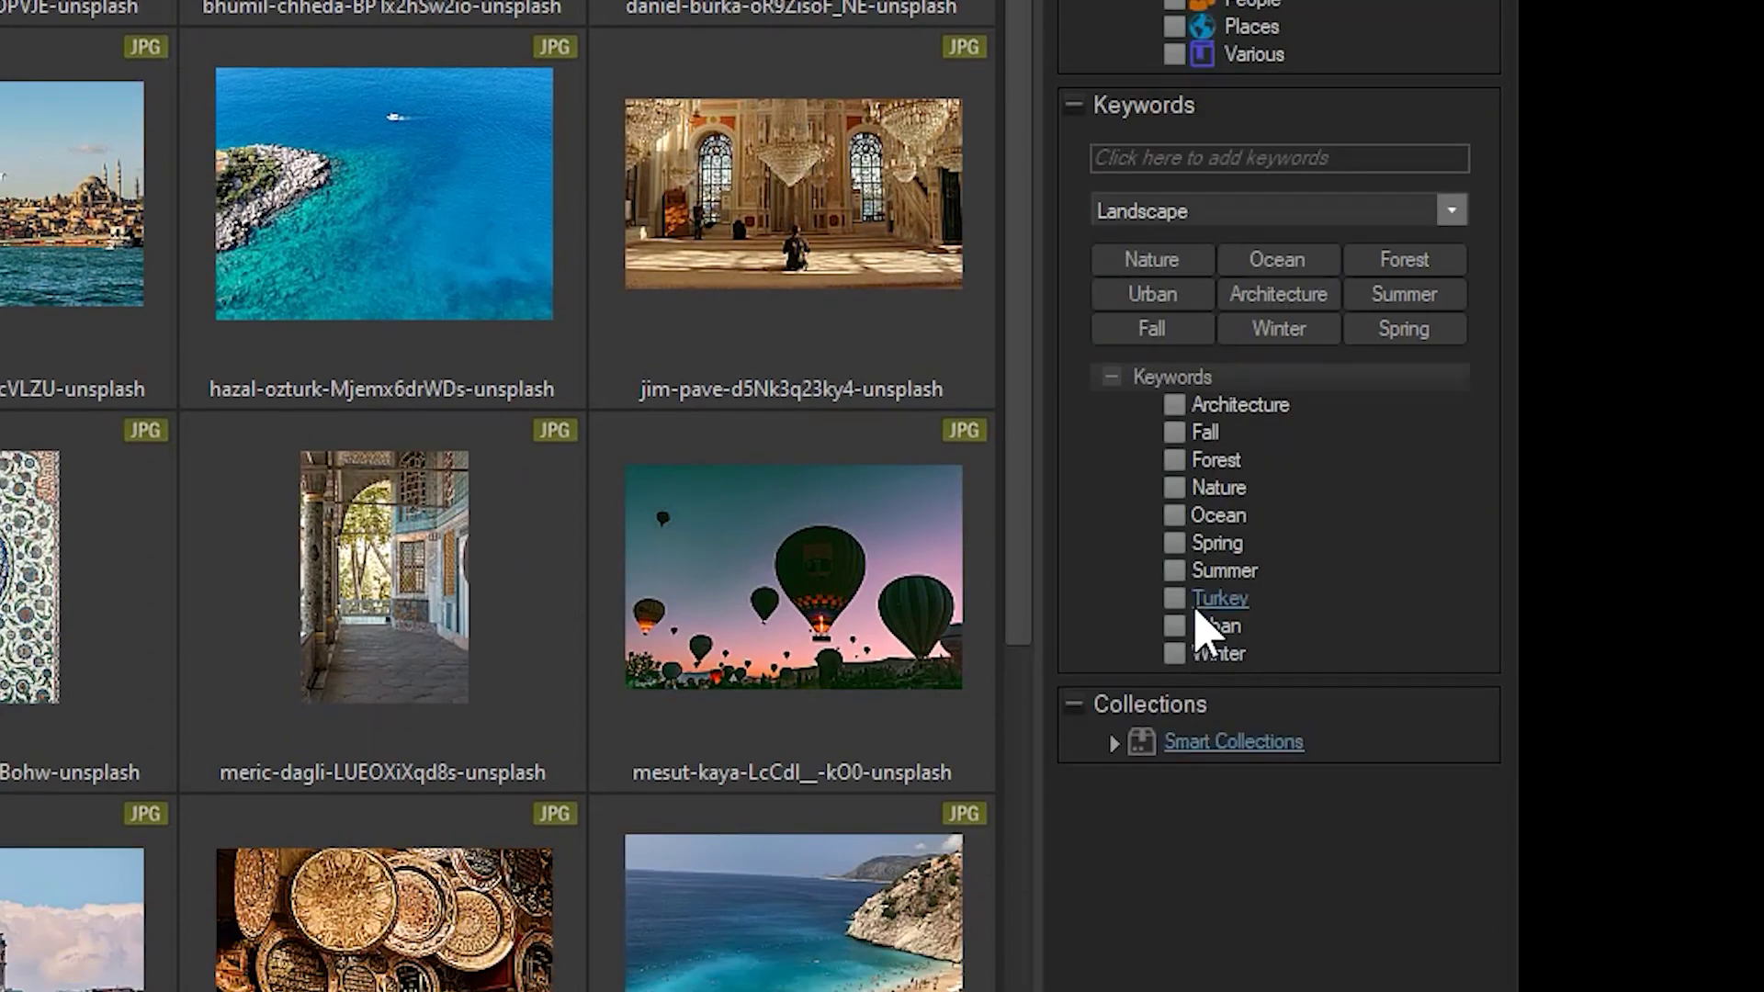
click(1199, 598)
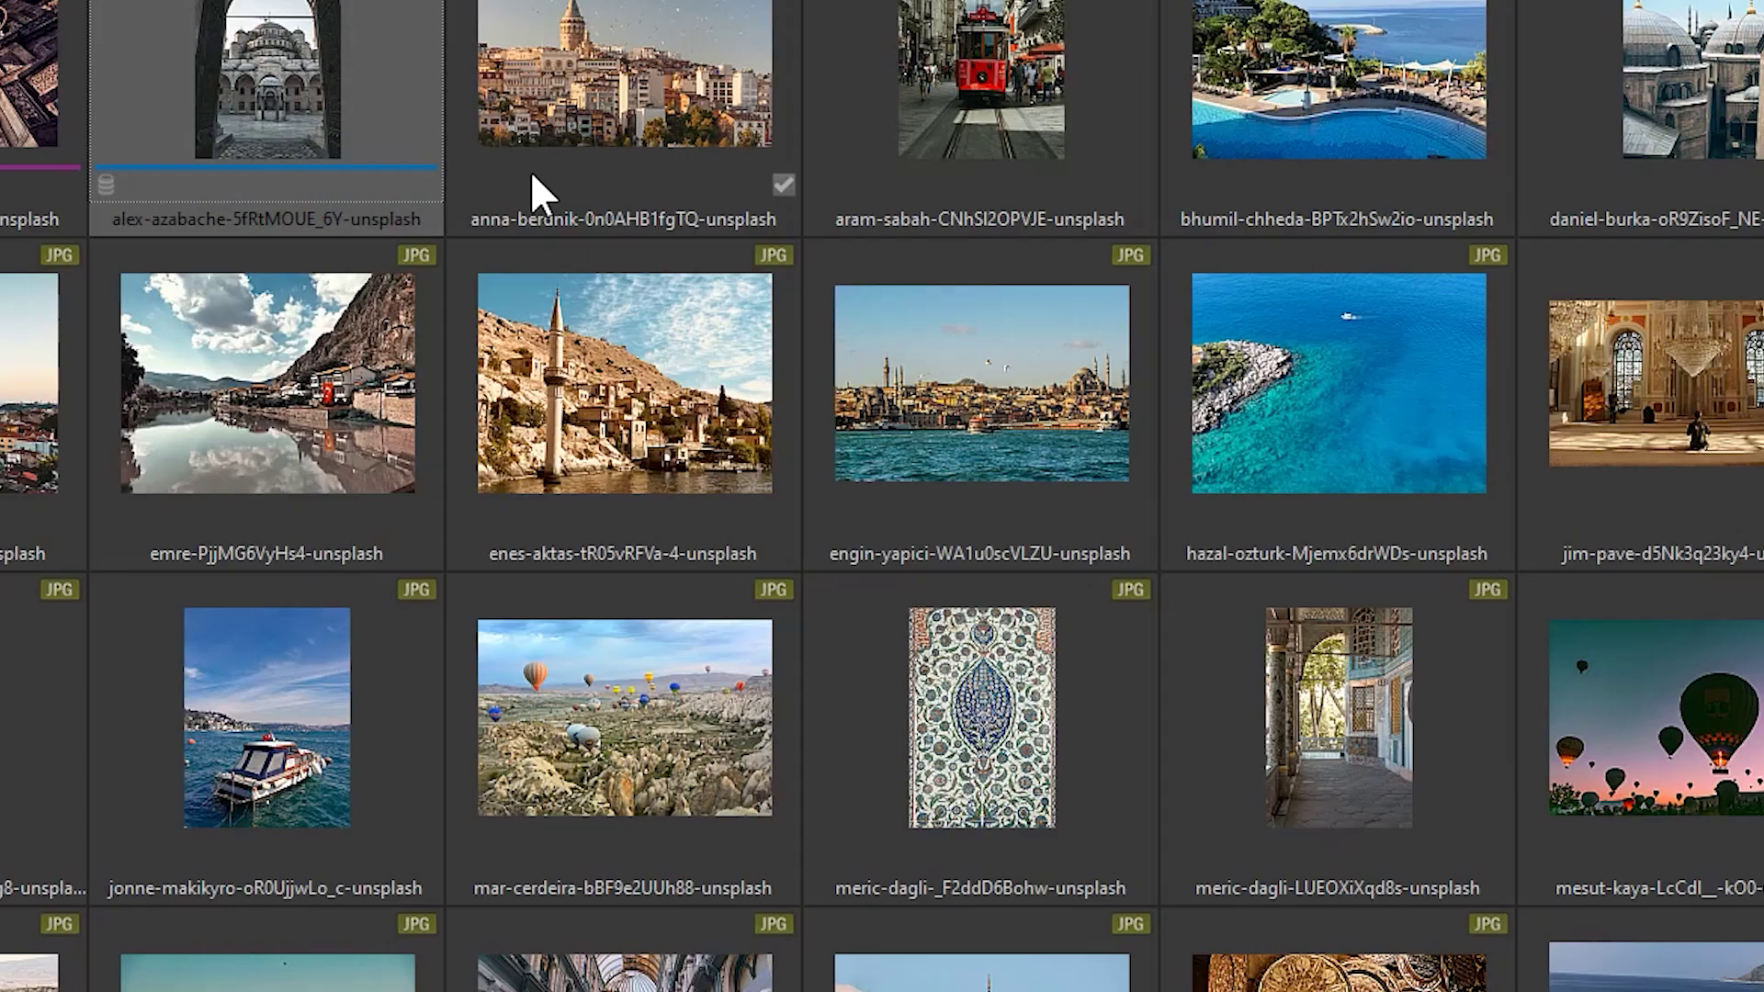
Embed alex-azabache's ACDSee metadata into its file, then eject the DataTraveler 3.0 drive
right_click(328, 49)
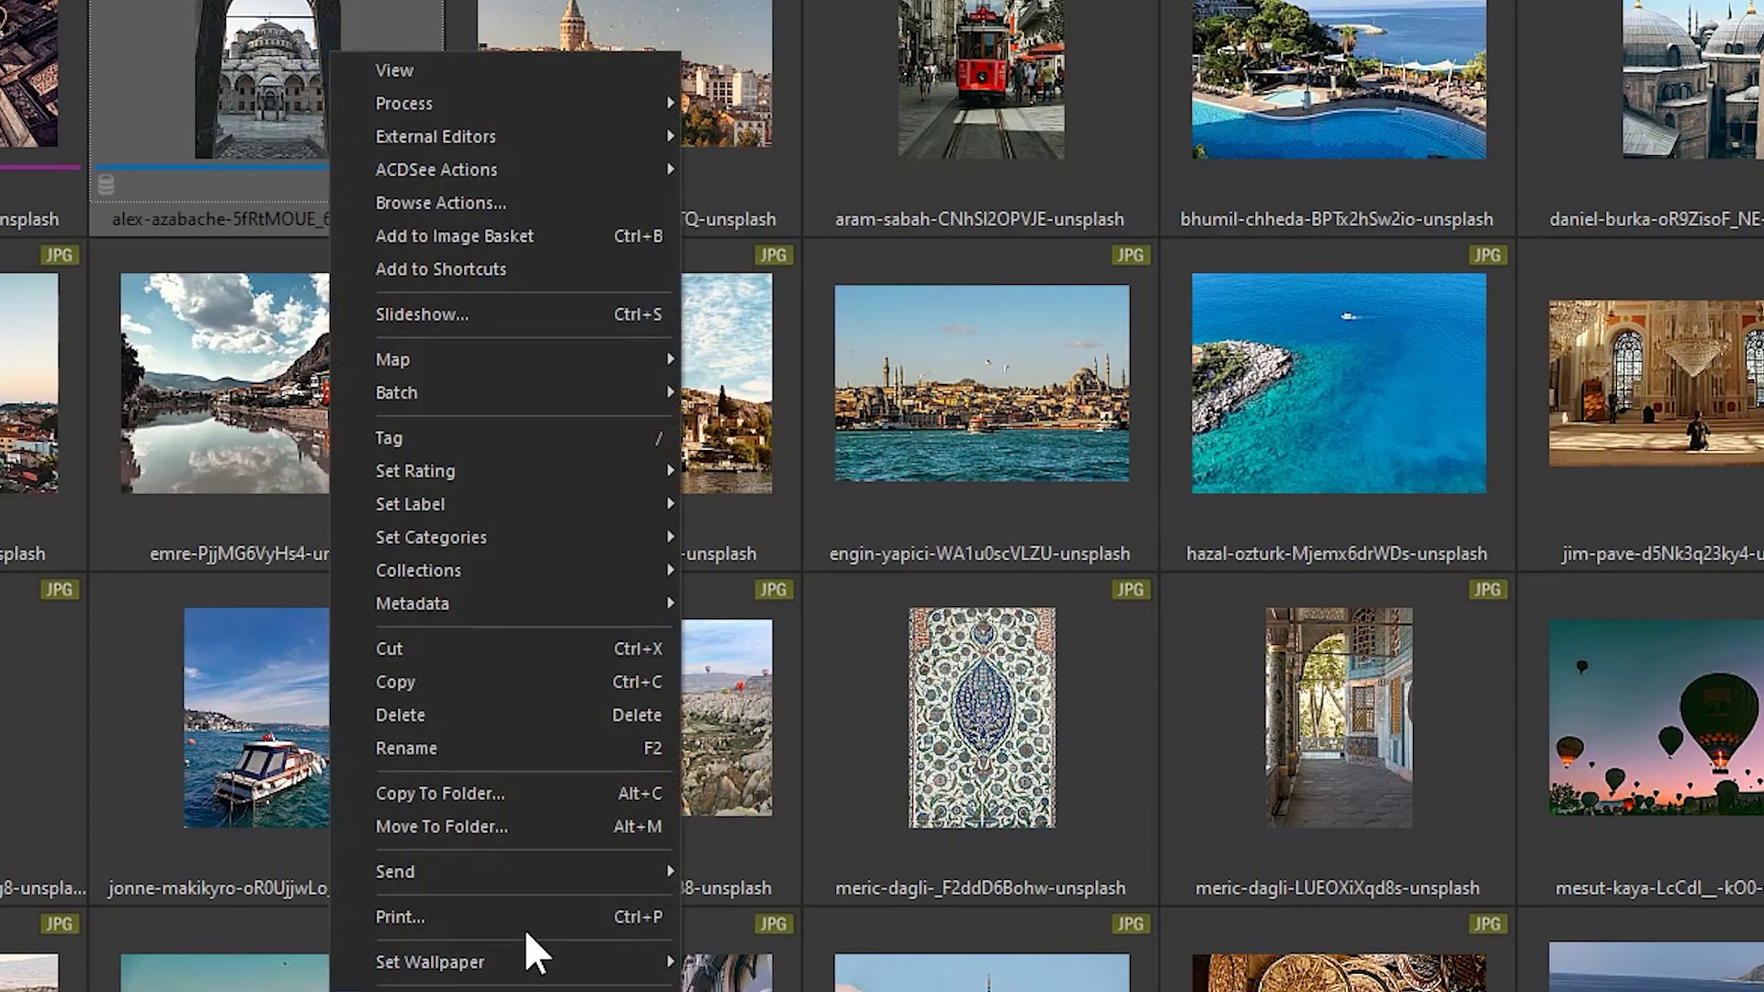
click(523, 599)
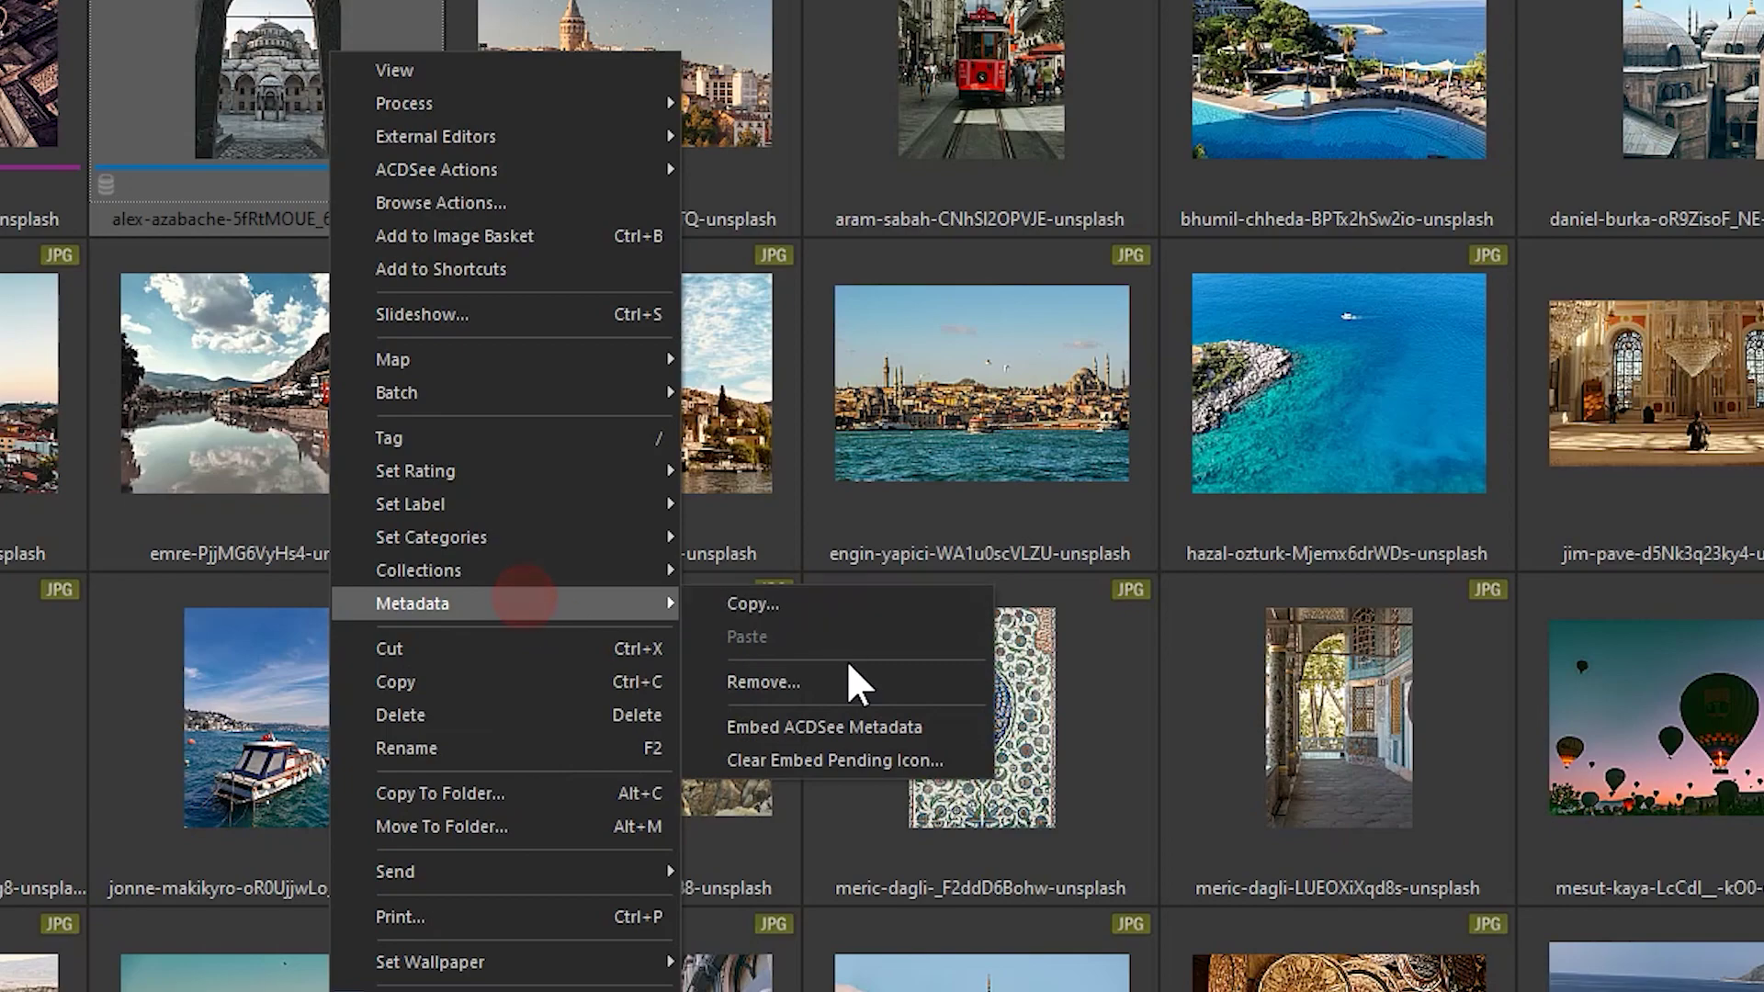
click(845, 726)
click(972, 781)
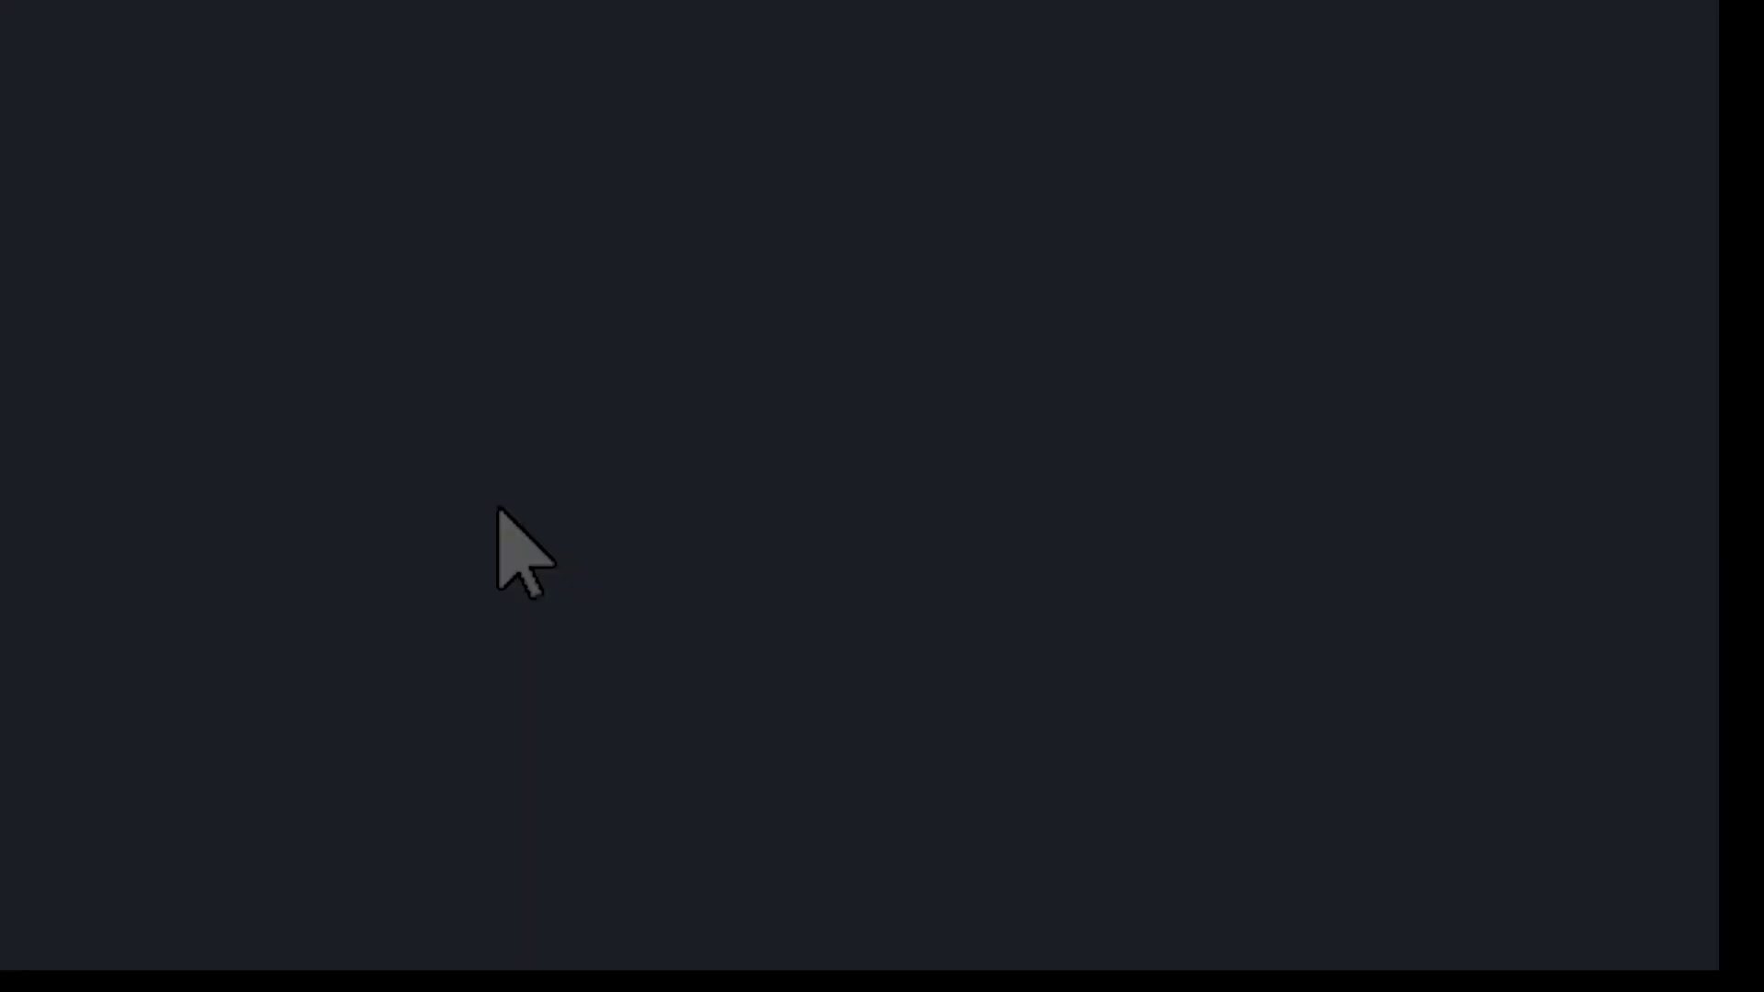
click(496, 510)
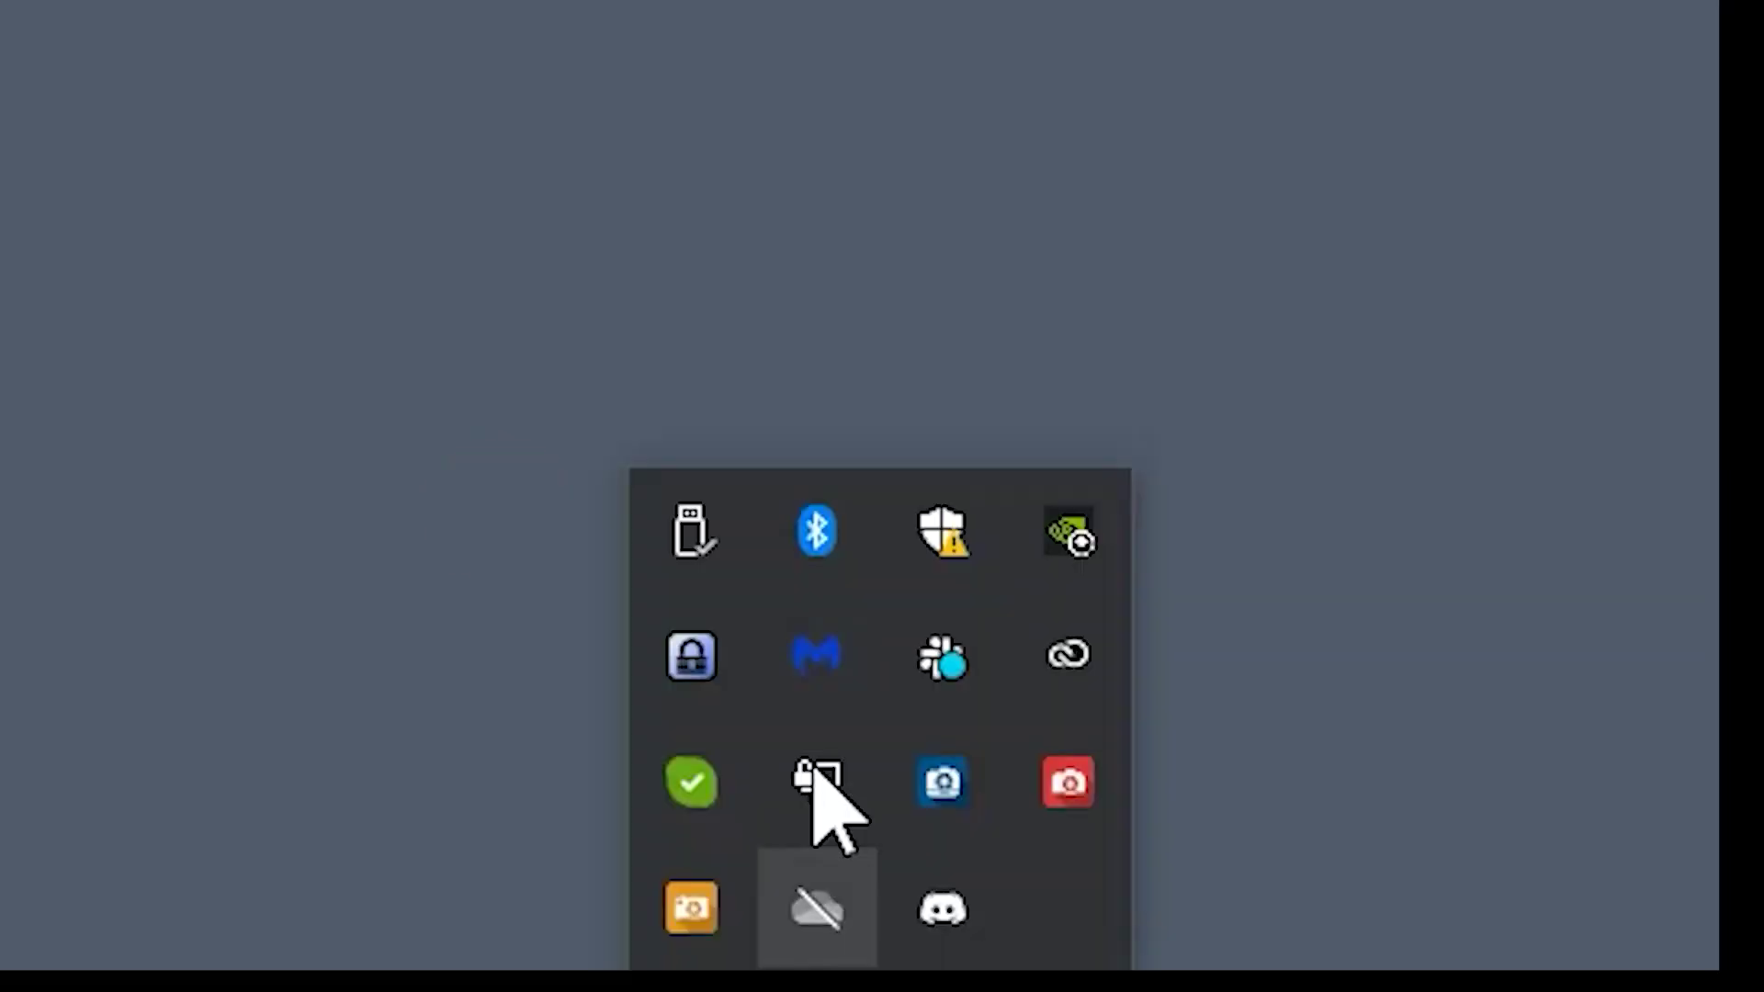
click(693, 531)
click(1003, 413)
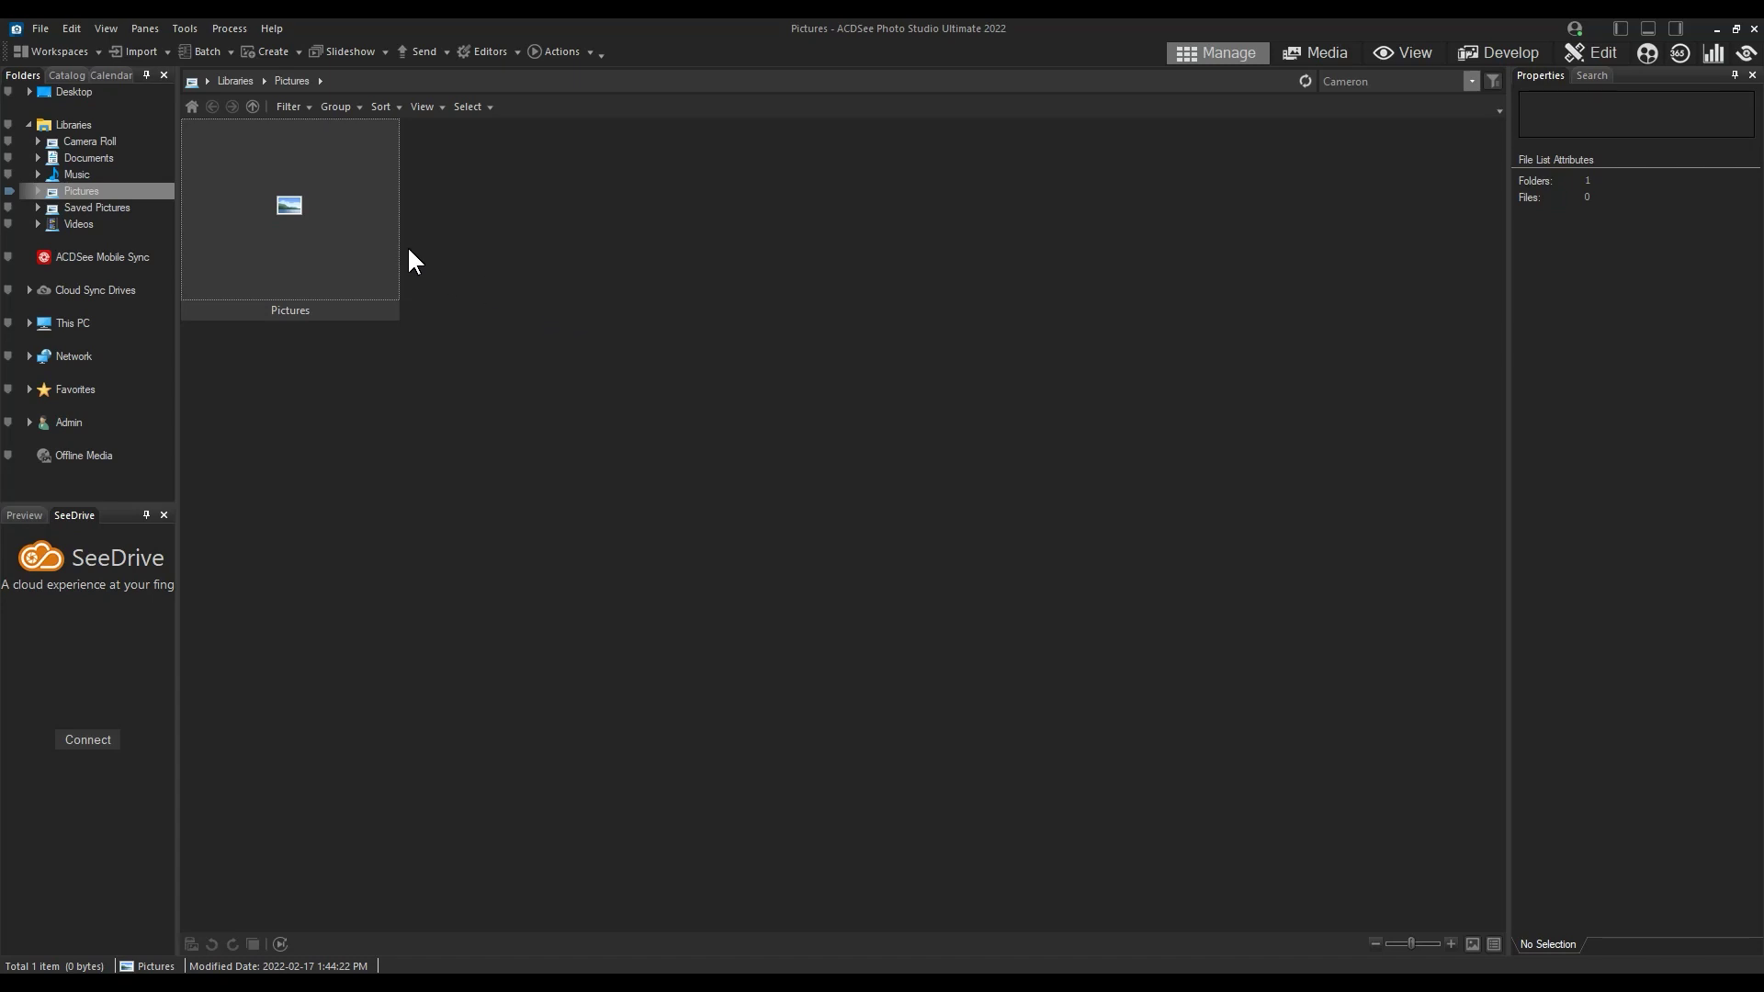
Open Catalog > Special Items > Image Well and select the alex-azabache thumbnail
click(28, 92)
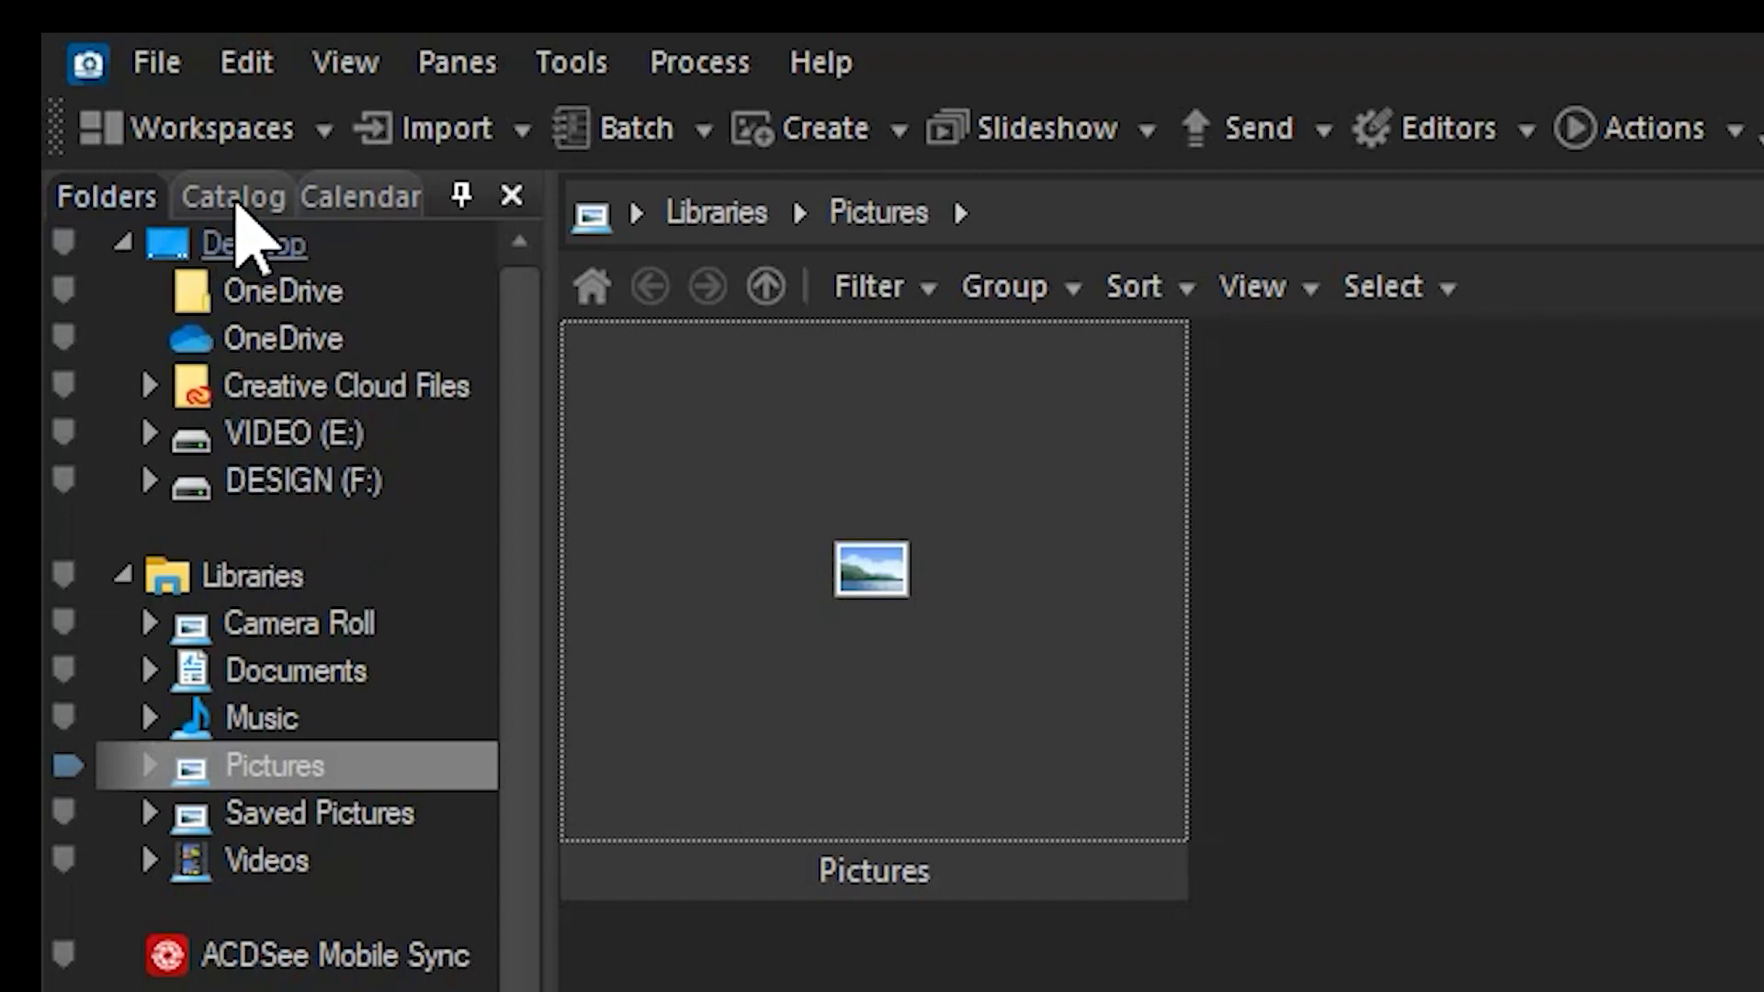
click(233, 195)
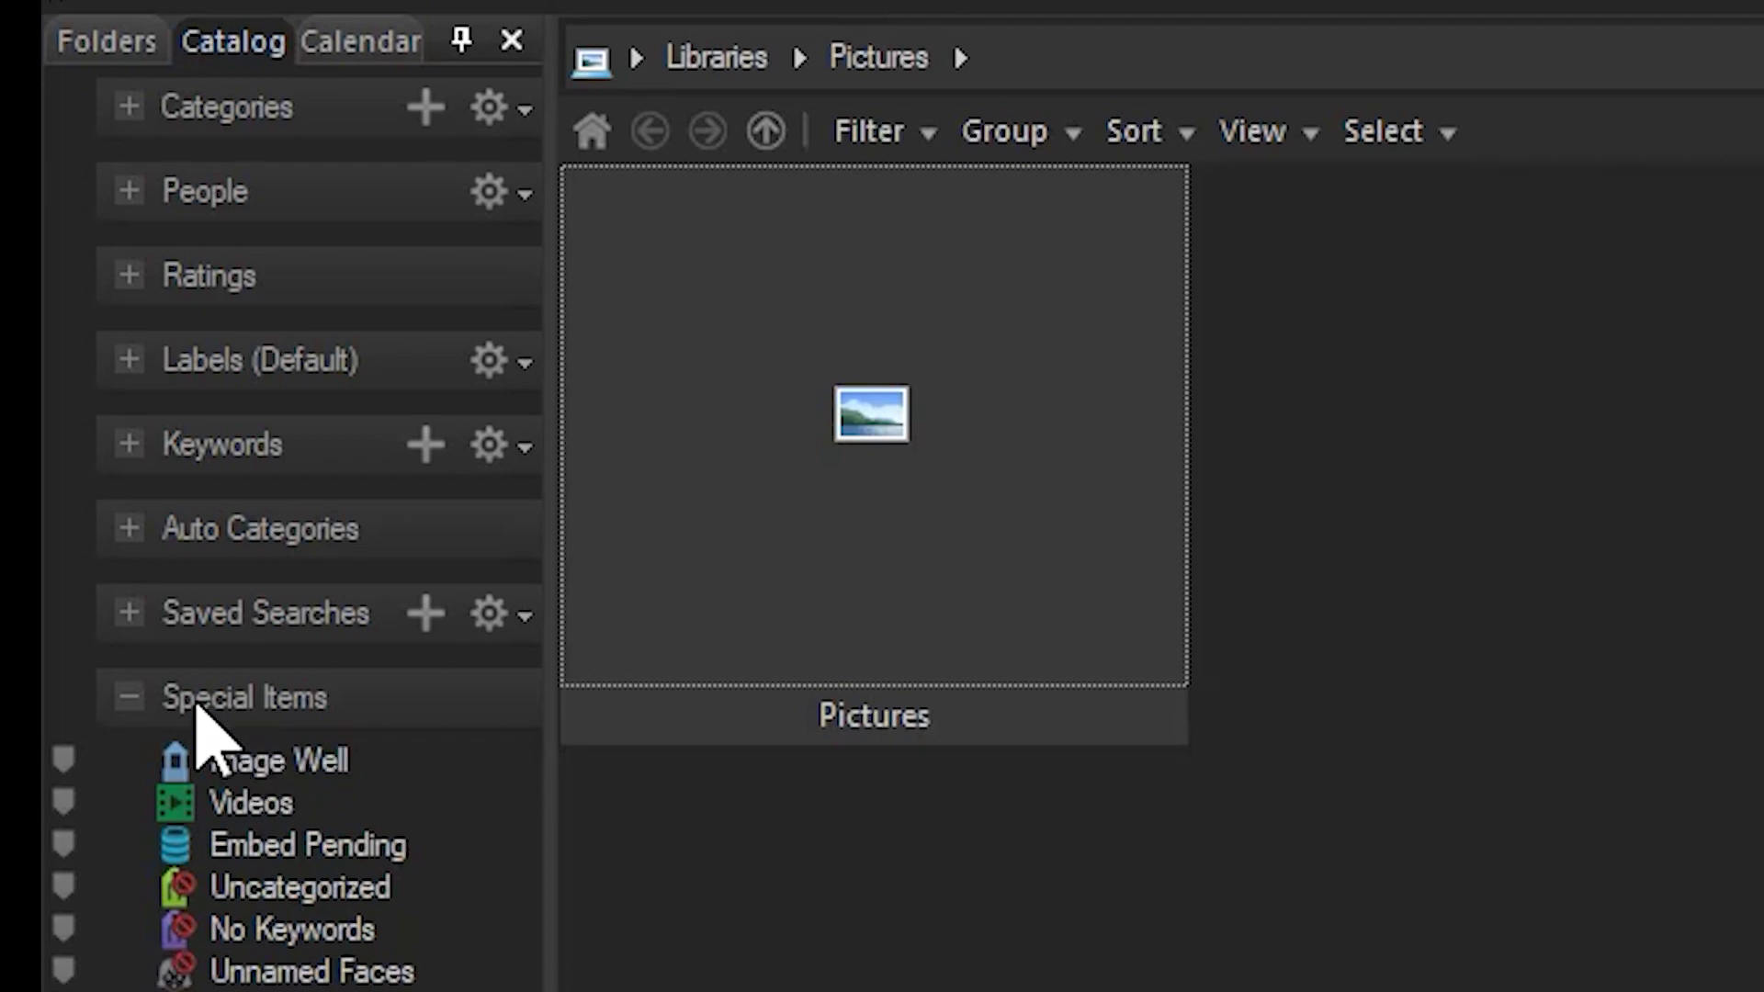
click(283, 798)
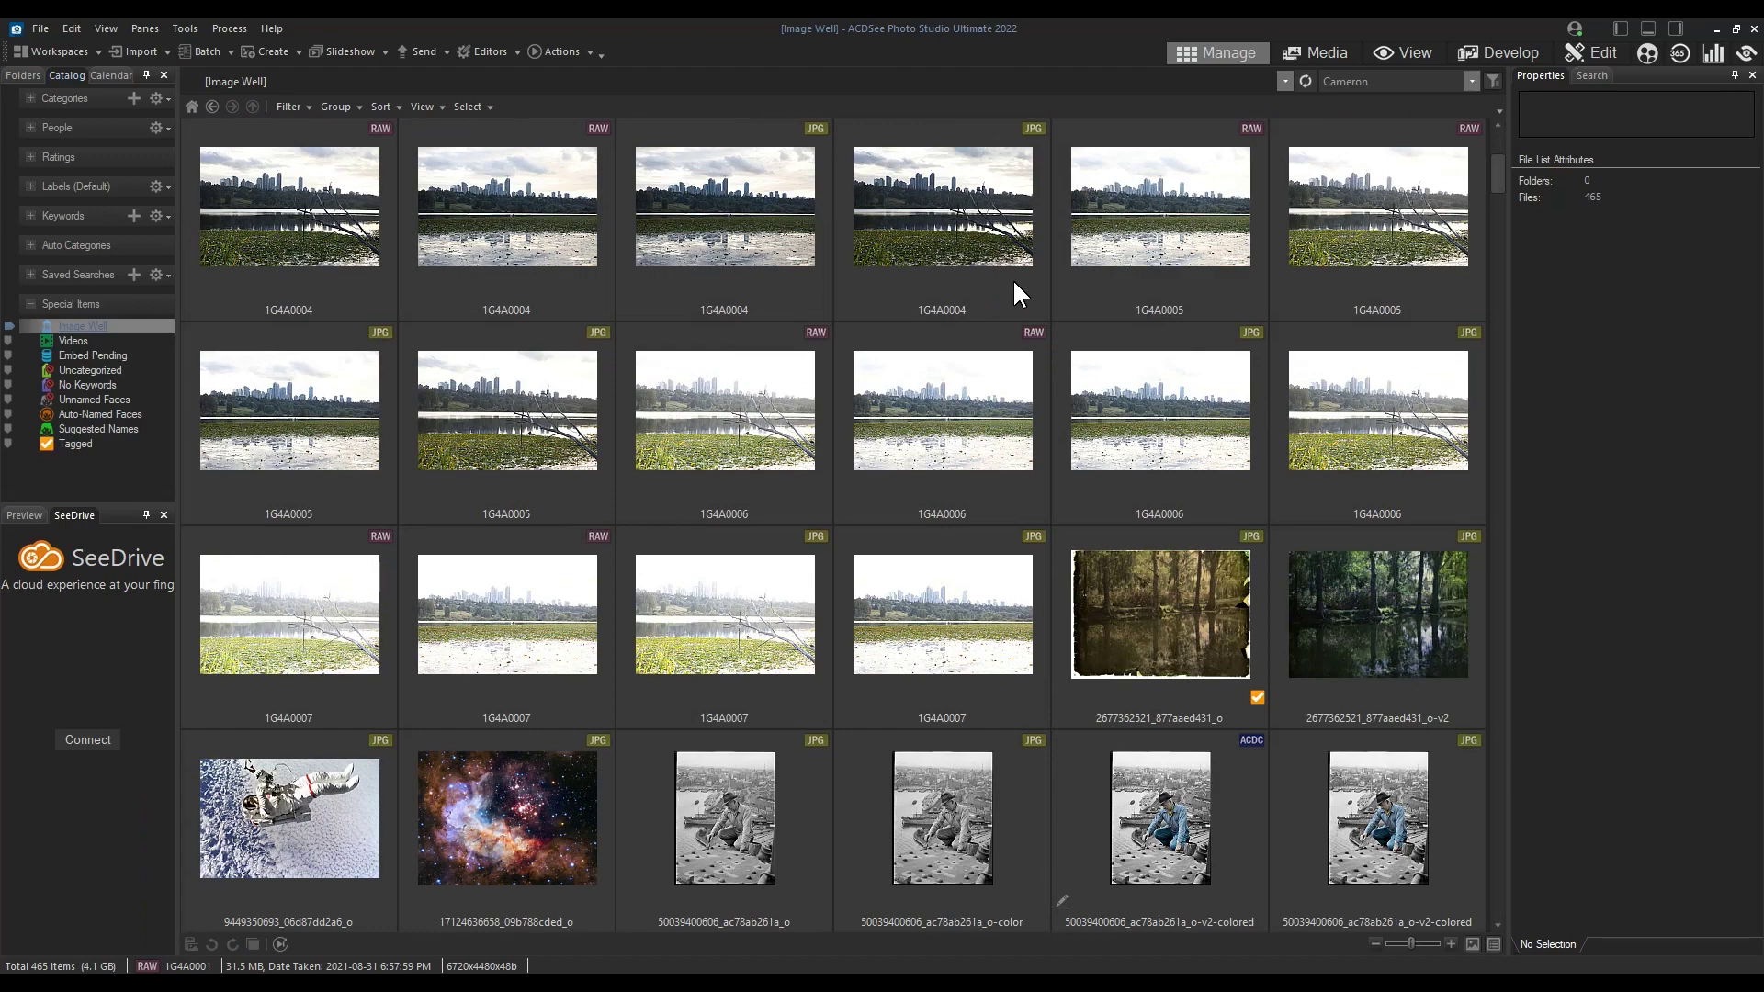
scroll(1012, 278, down, 2)
scroll(1012, 278, down, 2)
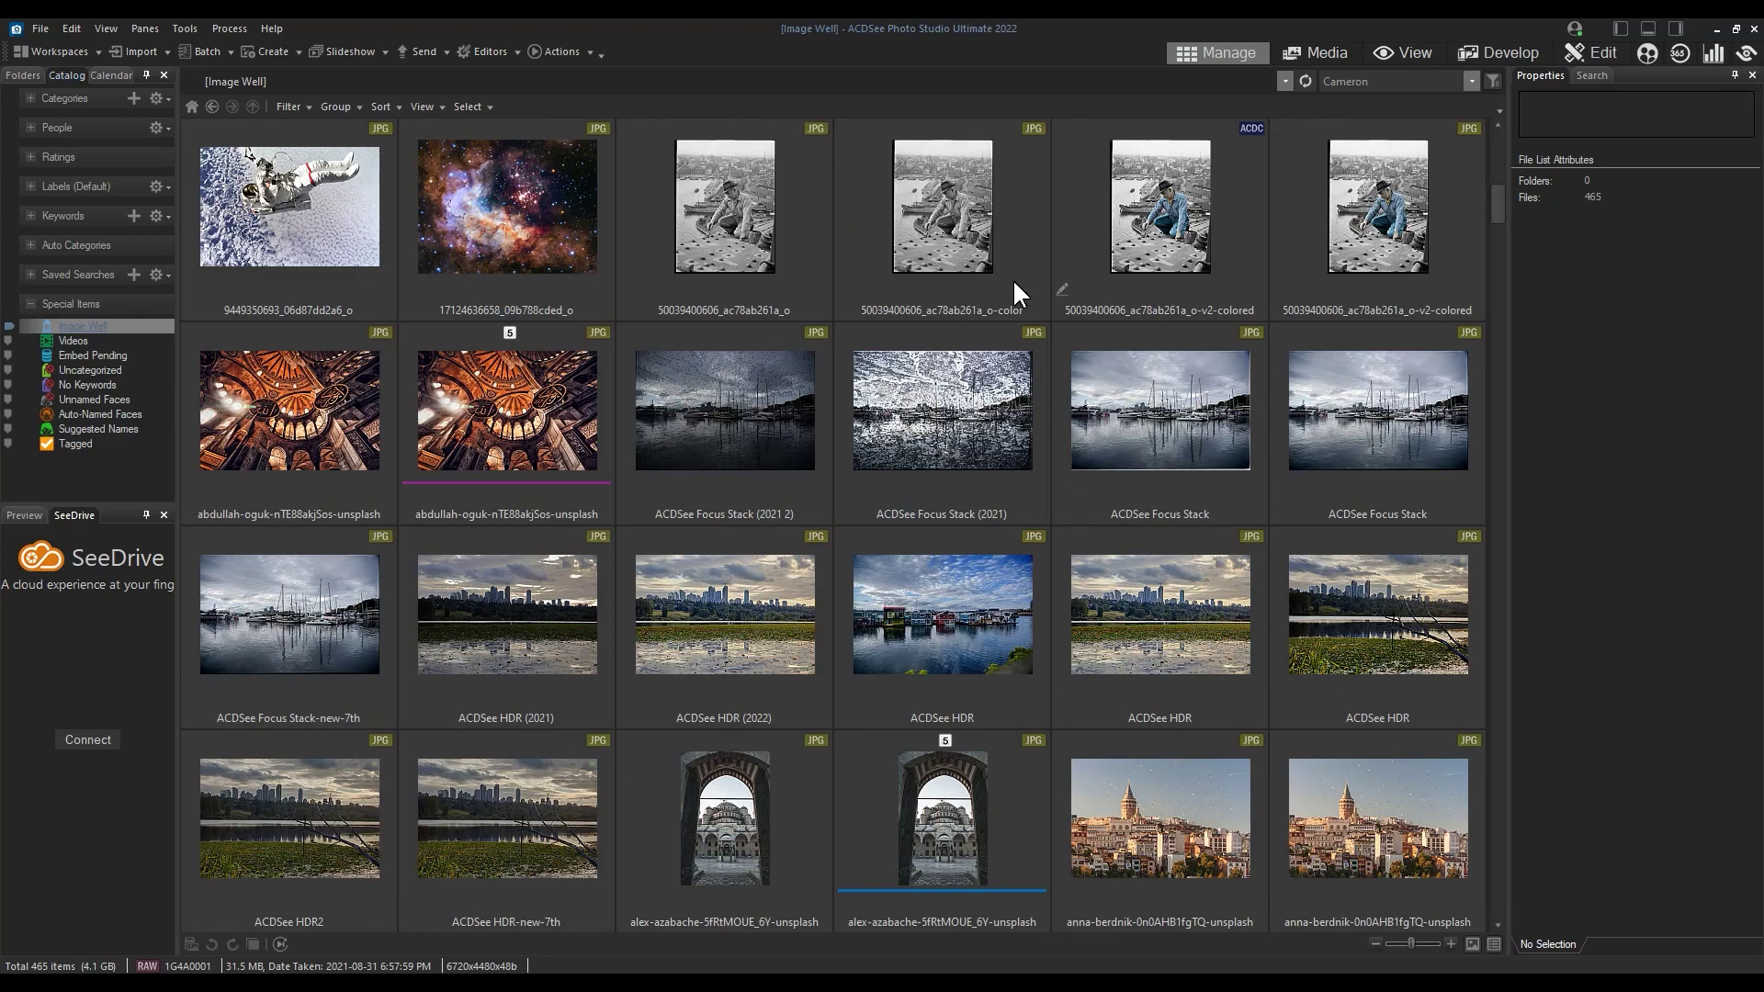
click(967, 568)
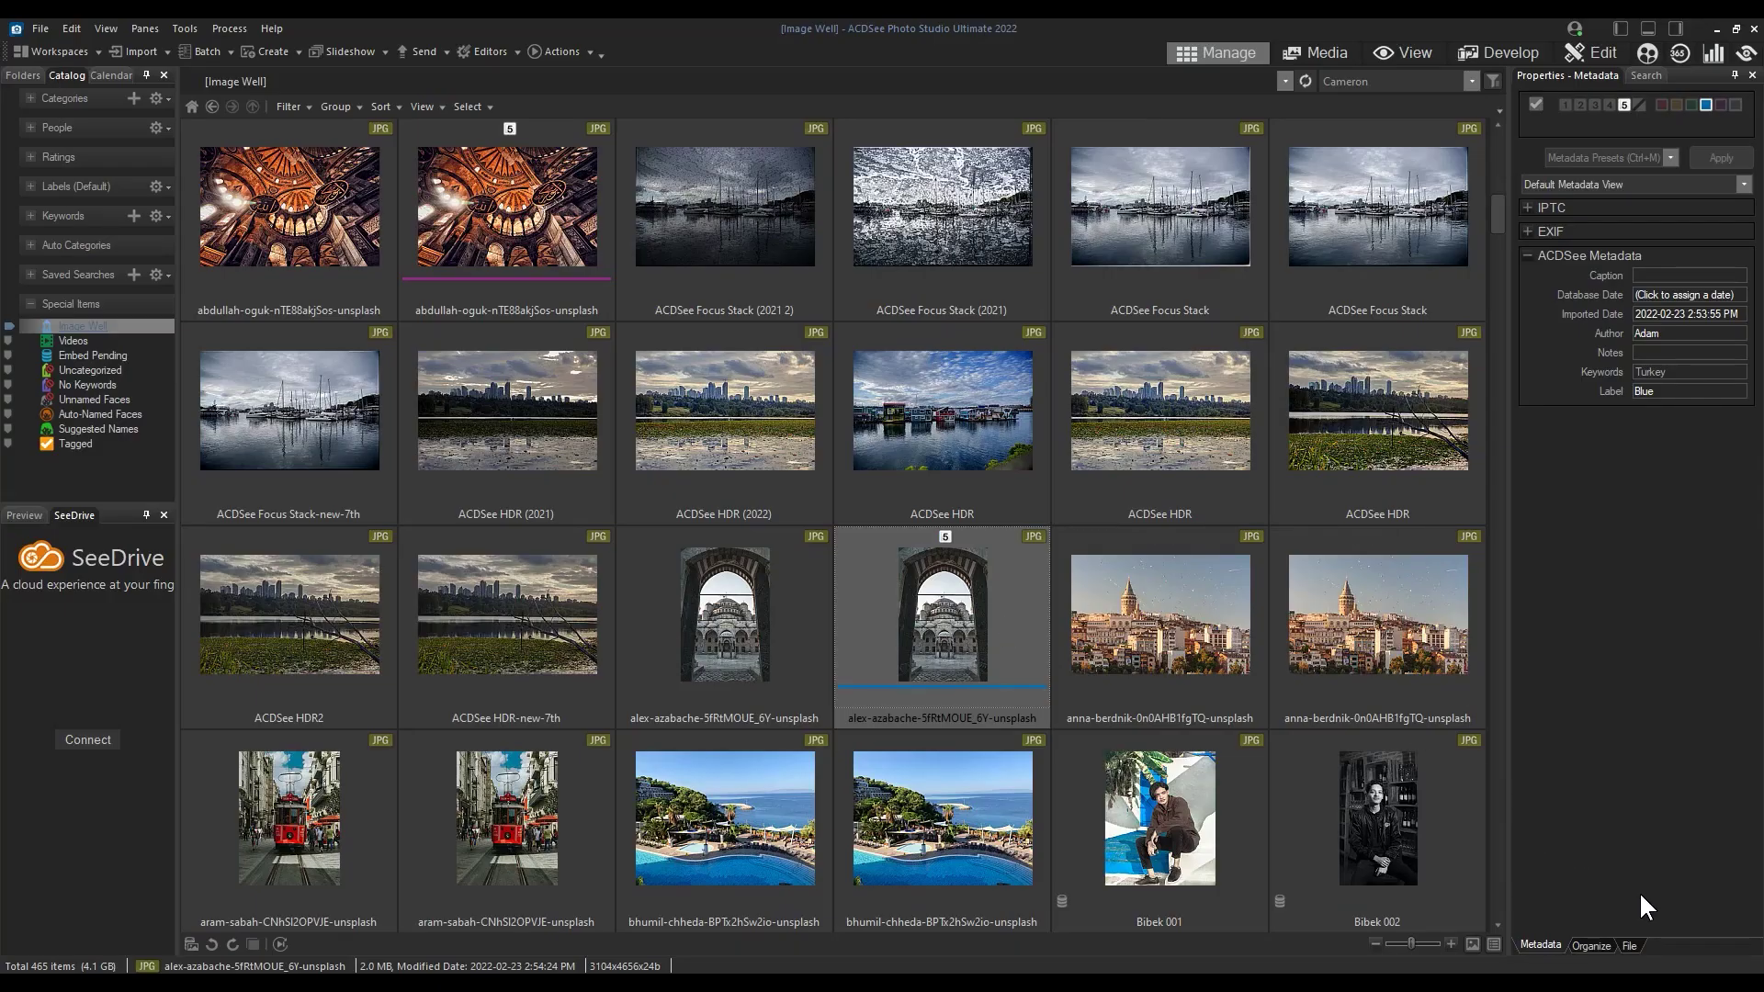
Show alex-azabache's File properties, locating it in PHOTOS on the unmounted G: drive
click(1629, 942)
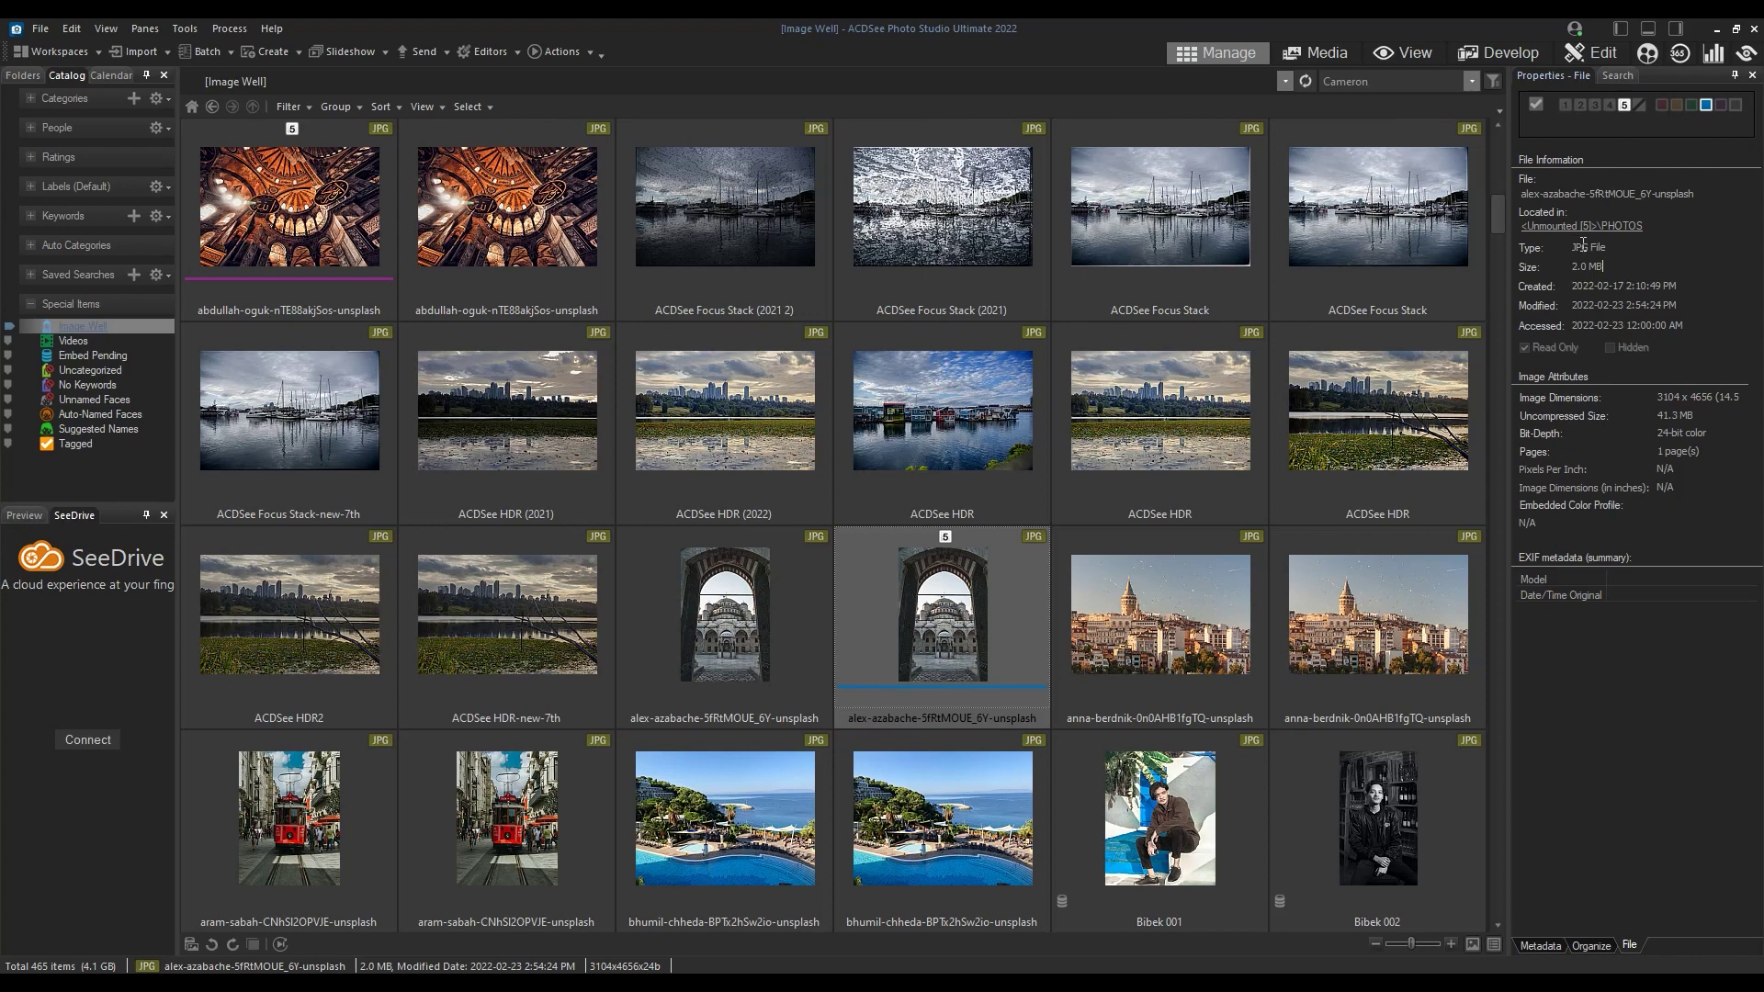
mouse_move(954, 615)
Return the left pane to the Folders tree, which no longer lists PHOTOS (G:)
click(30, 73)
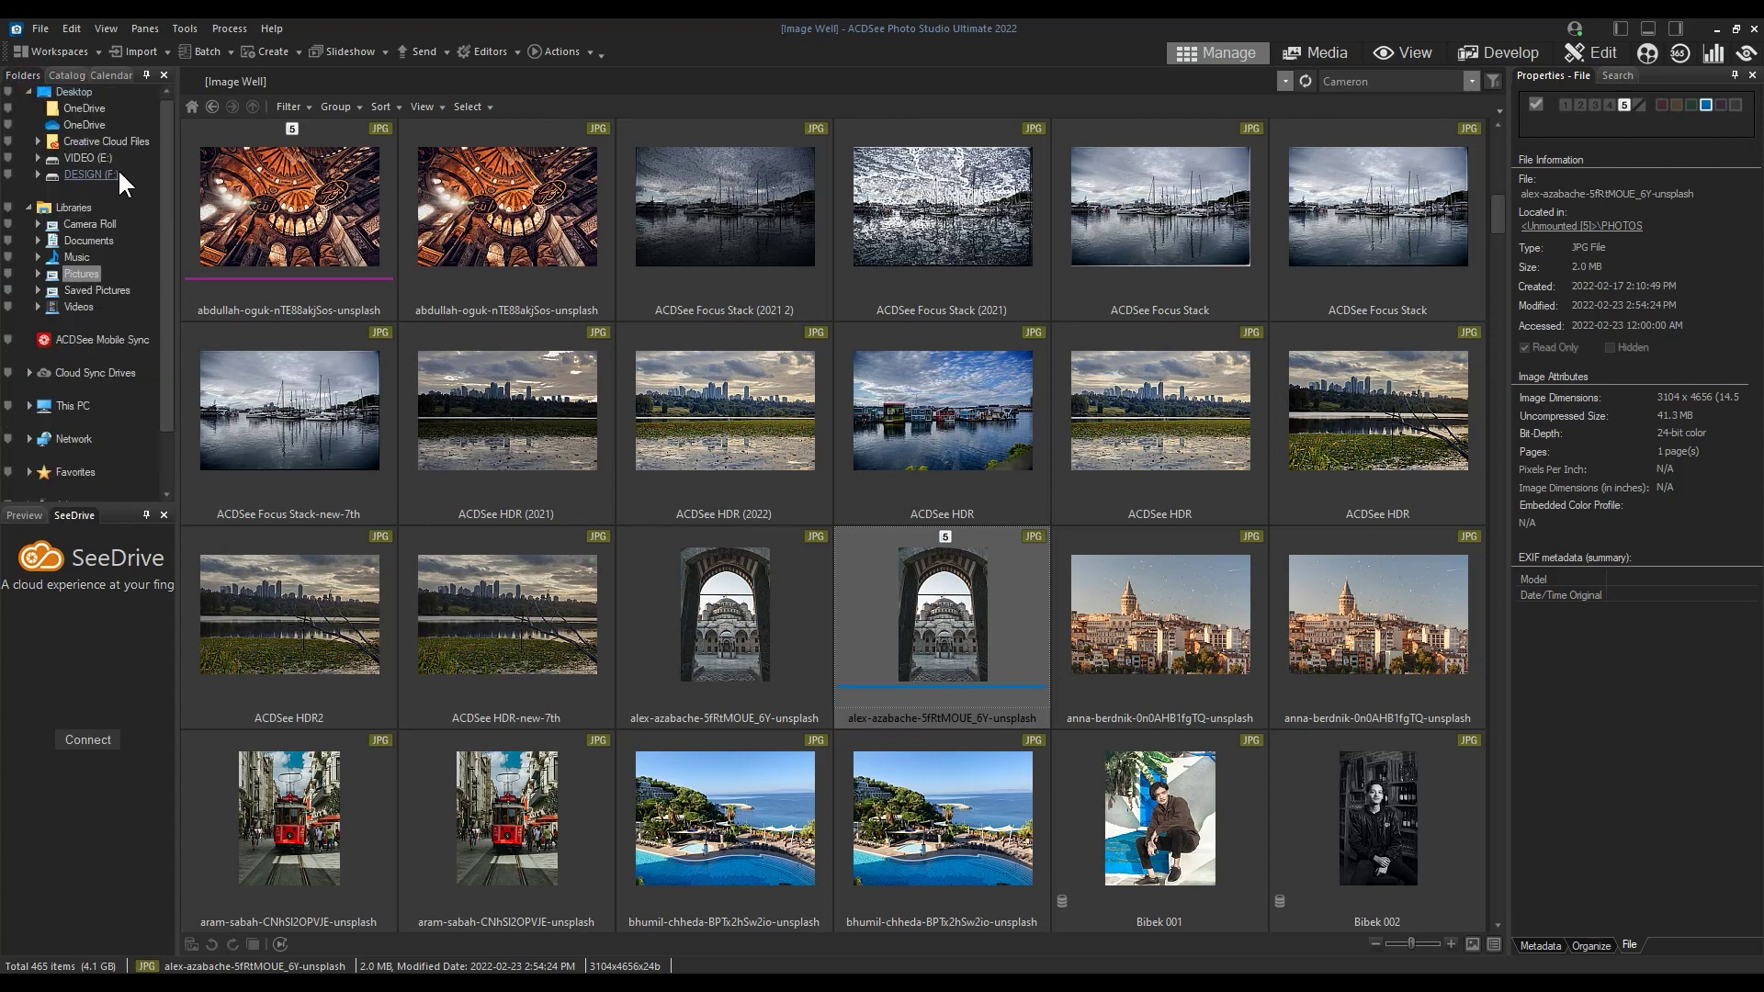